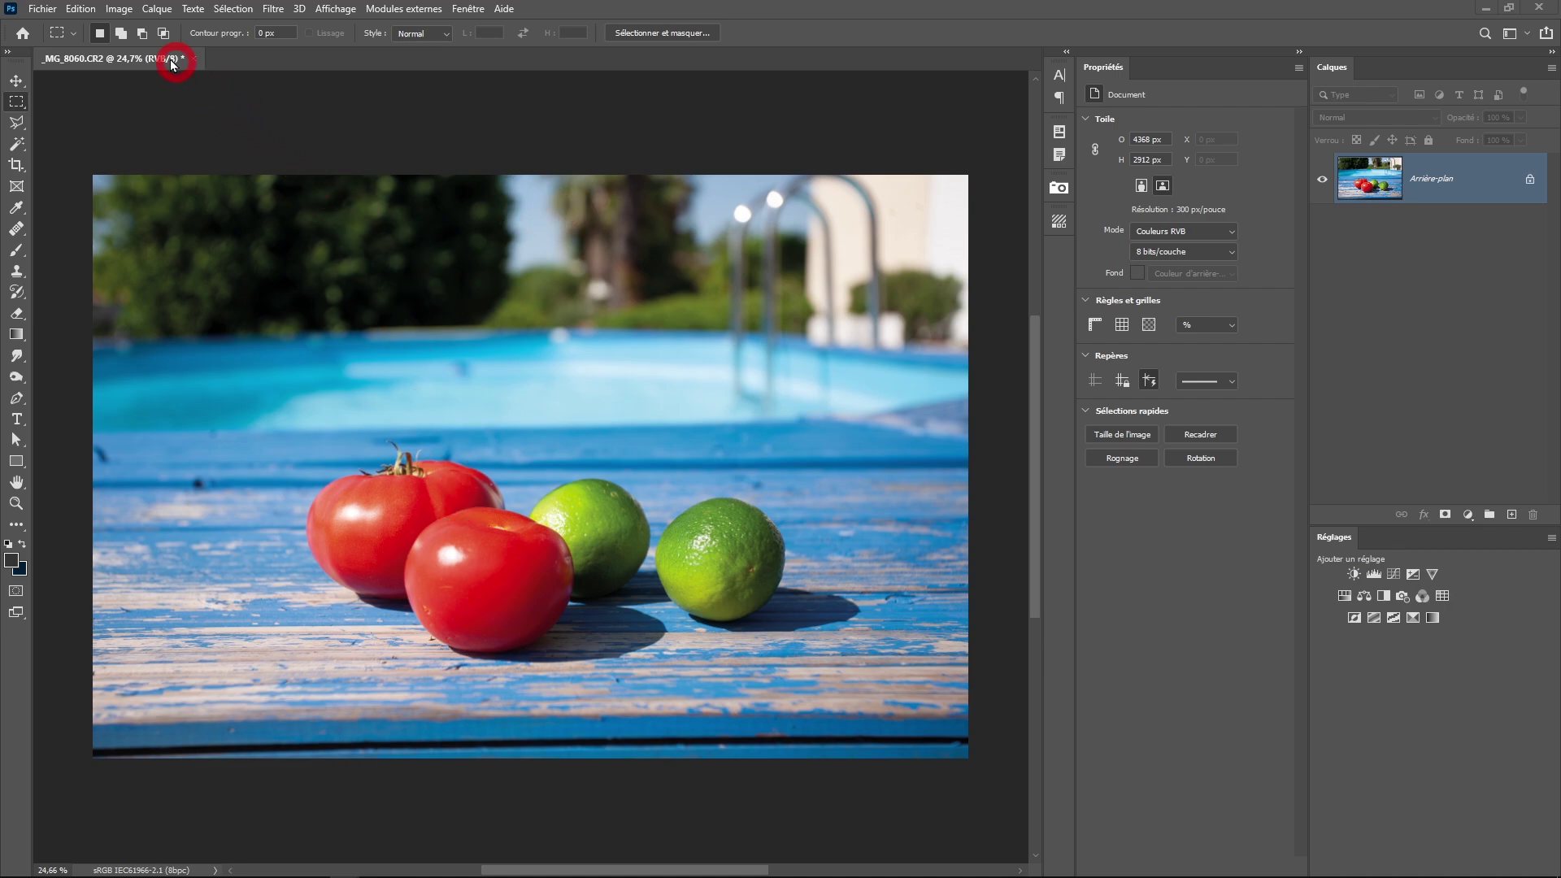
# Set the image's colour mode to RGB (Couleurs RVB)
pyautogui.click(118, 9)
pyautogui.moveTo(126, 27)
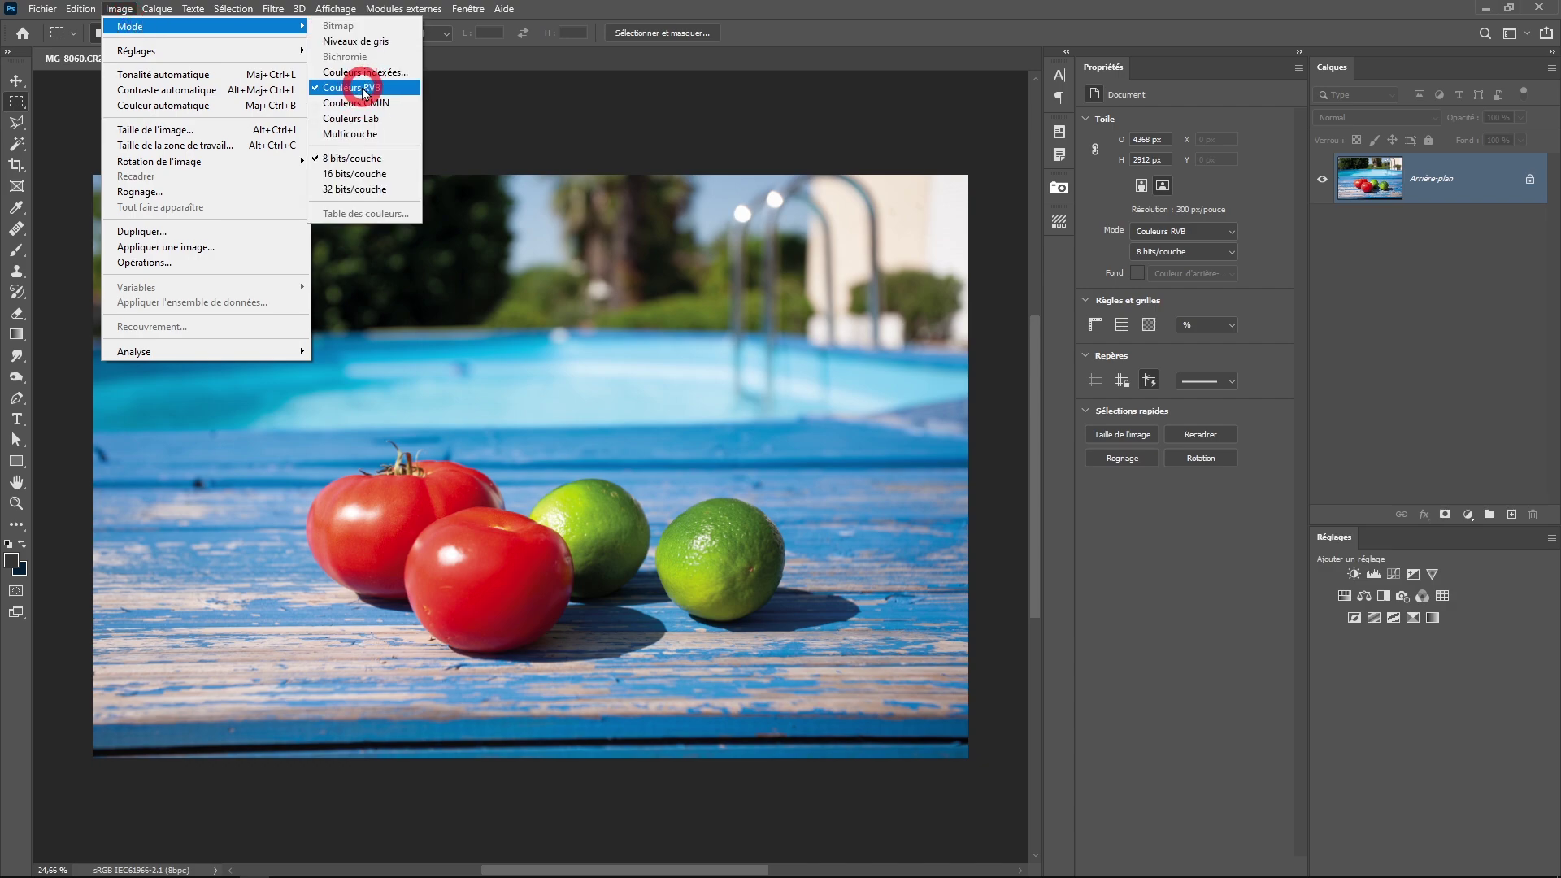
pyautogui.click(378, 90)
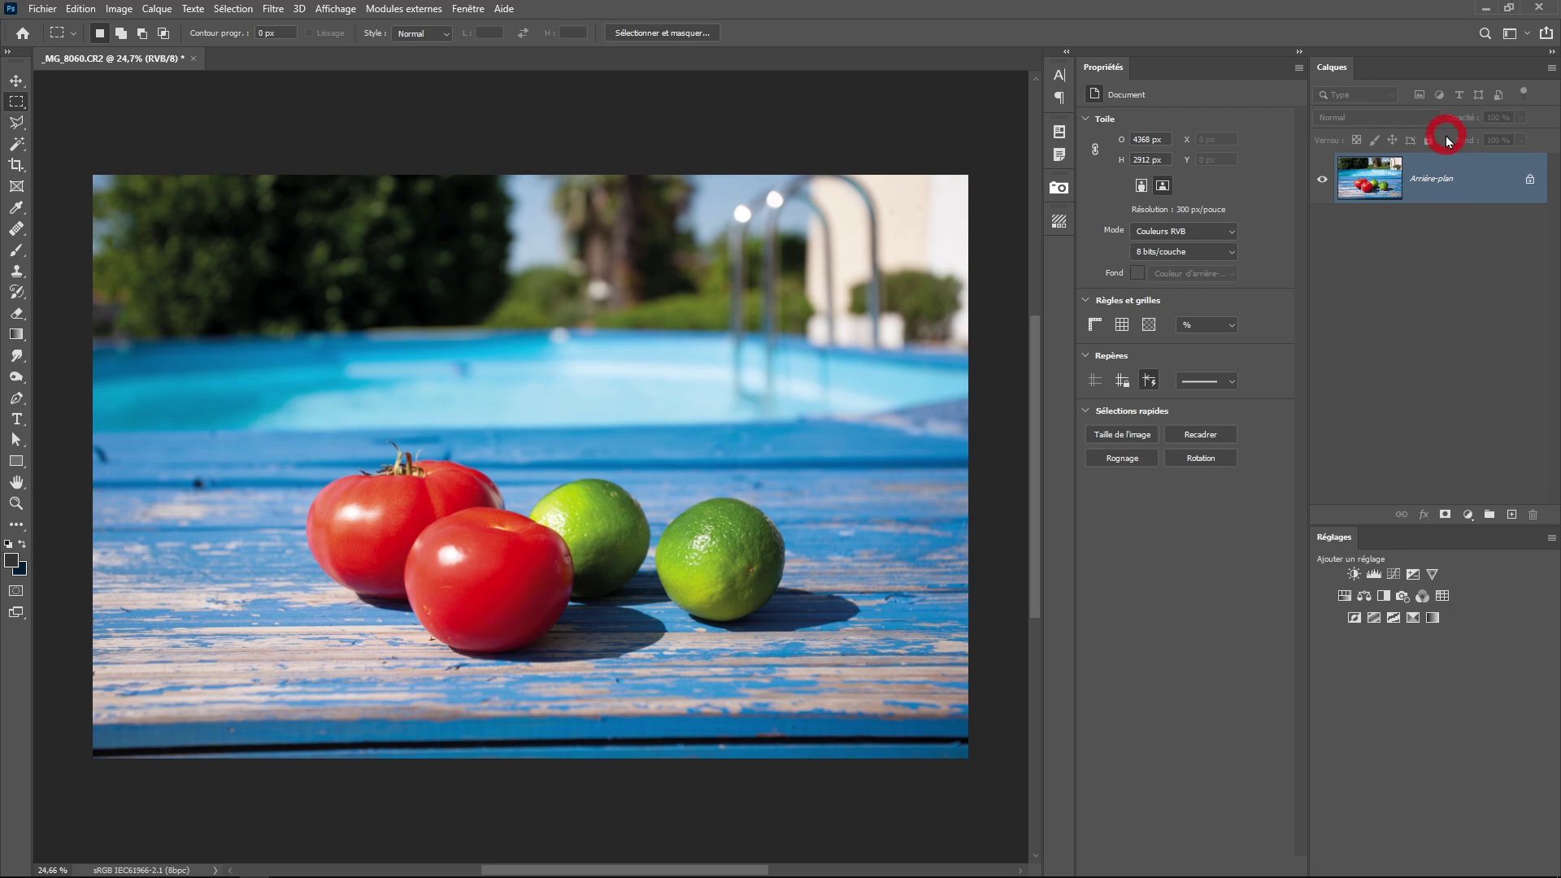
# Unlock the background into a regular layer and convert it back into a background layer
pyautogui.click(1529, 183)
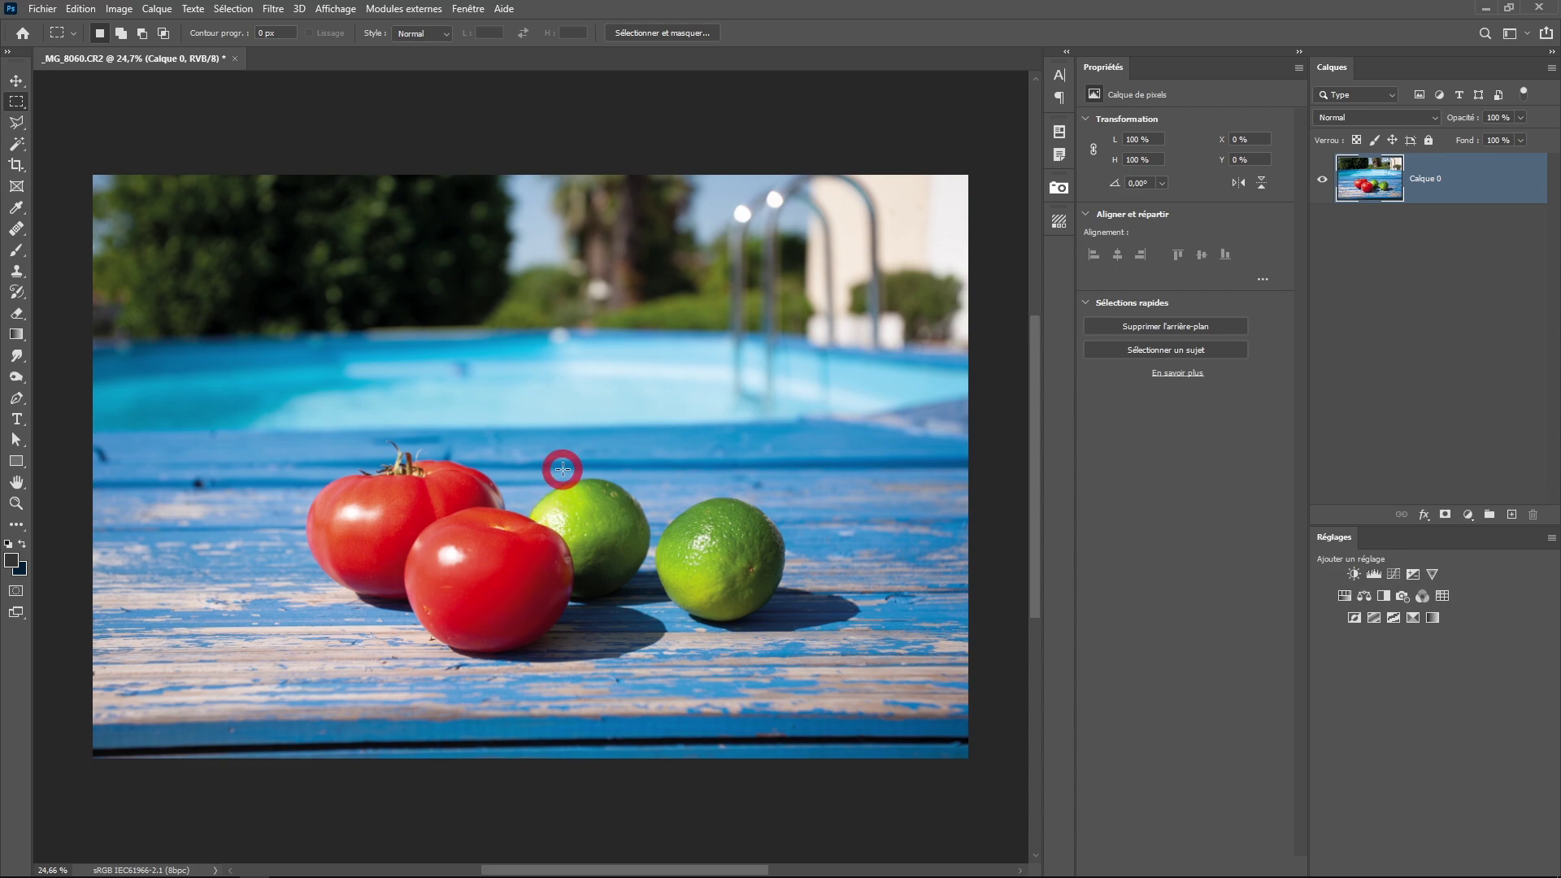
pyautogui.click(158, 9)
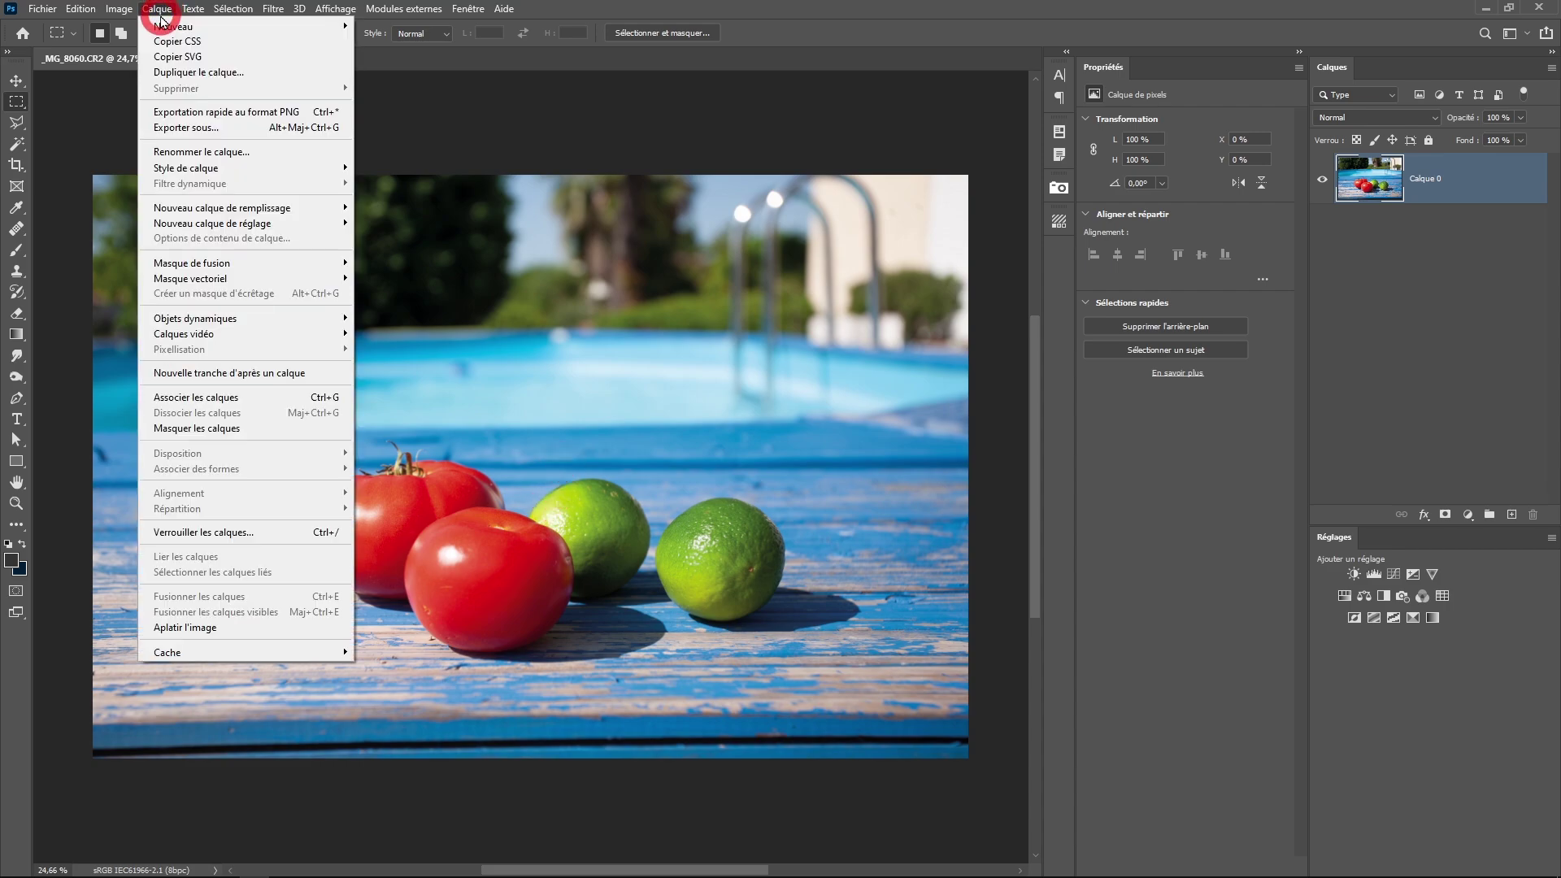
pyautogui.moveTo(167, 26)
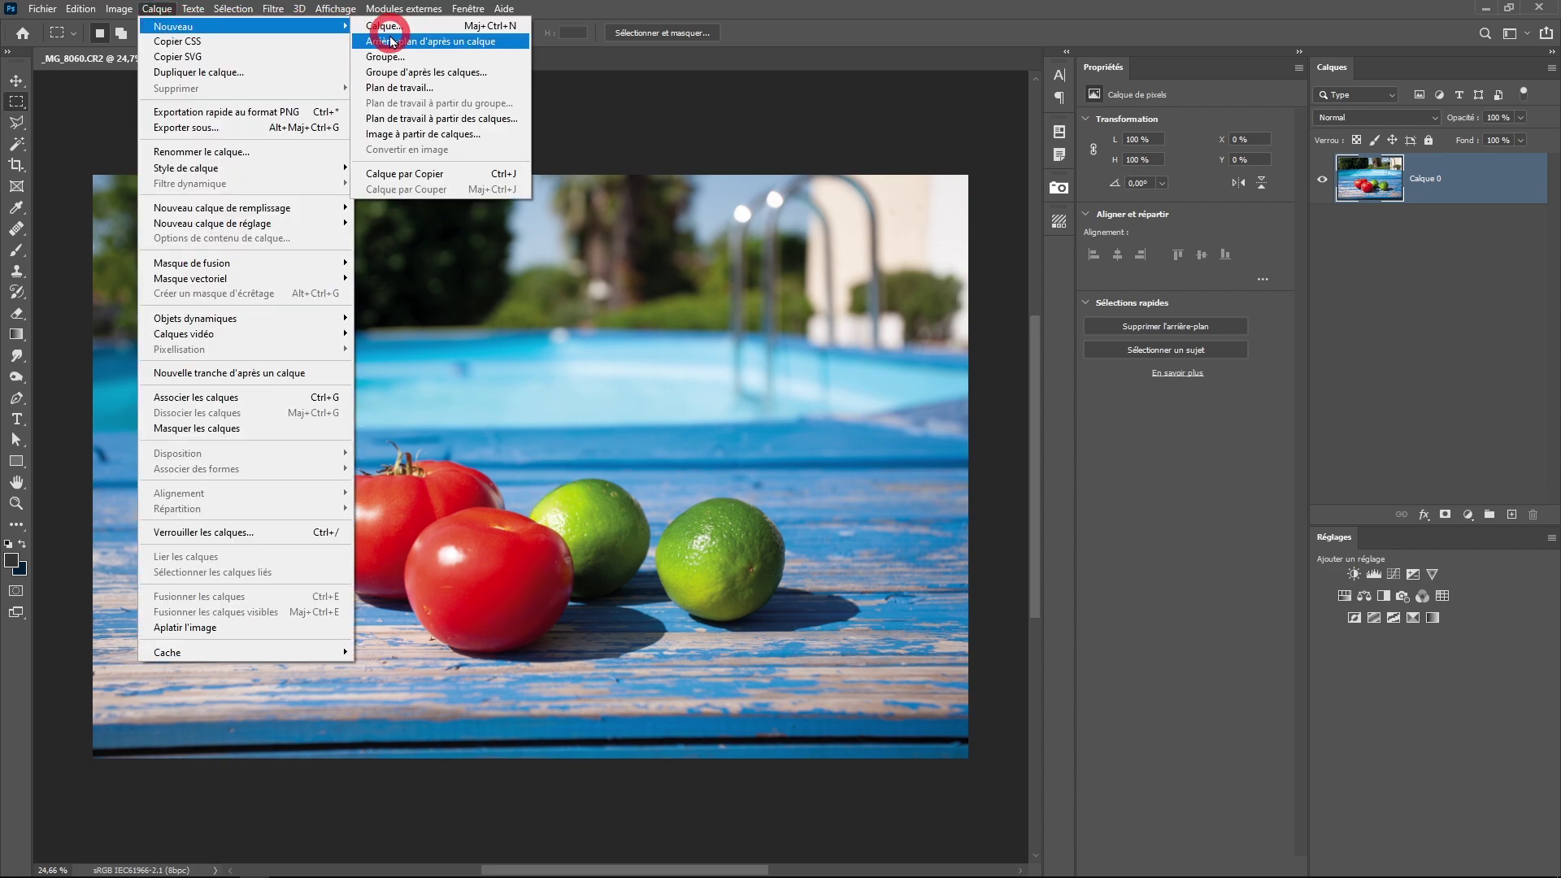
pyautogui.click(479, 42)
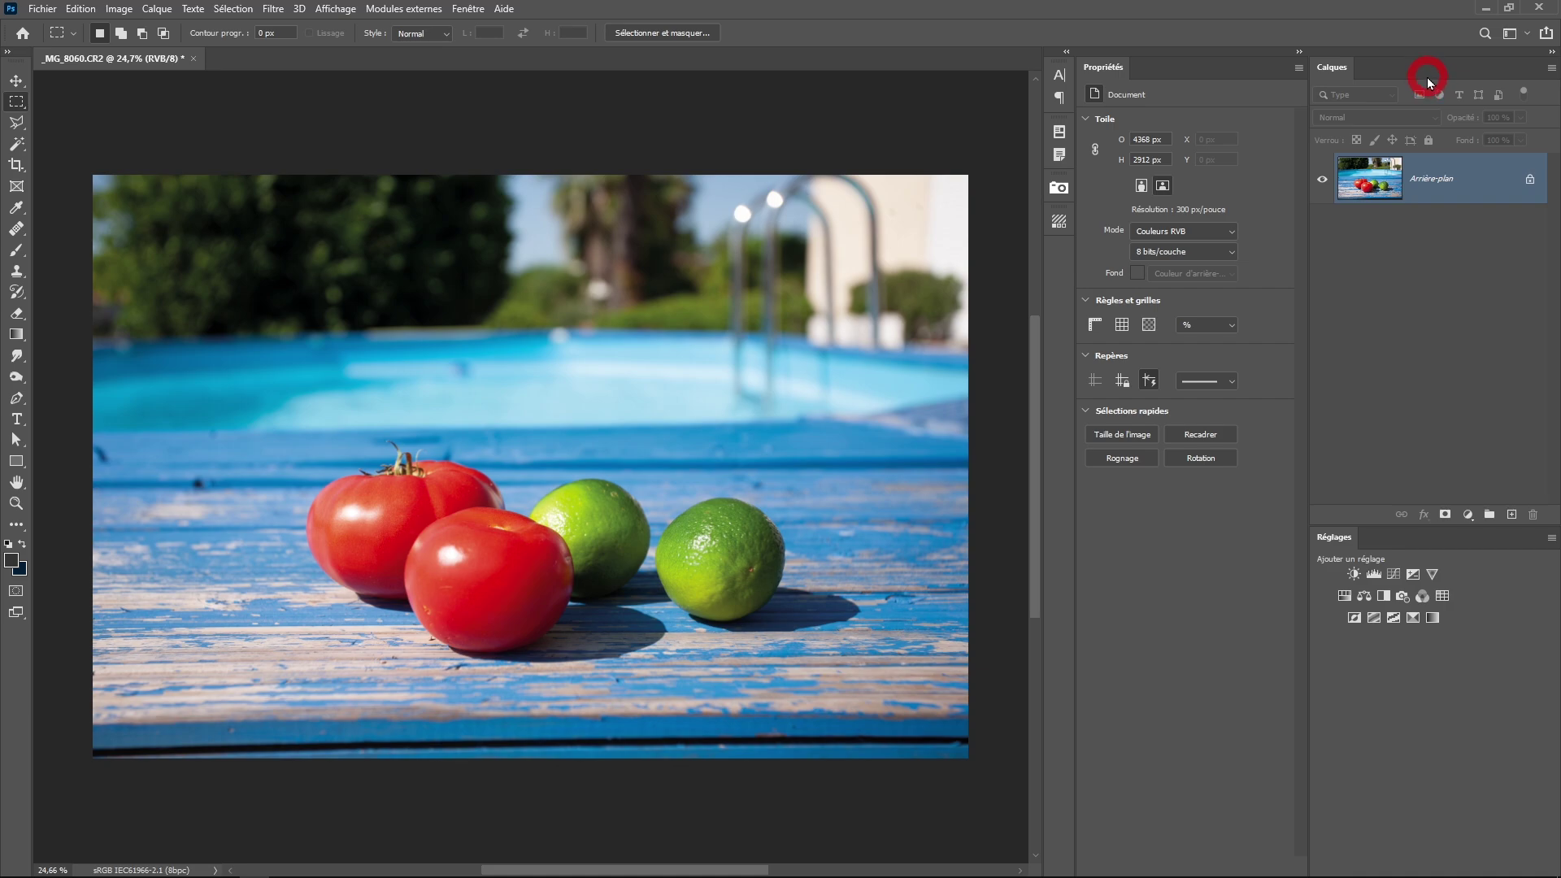
# Add a Teinte/Saturation adjustment layer, target the Rouges range by sampling the front tomato, and set its Teinte to +110
pyautogui.click(1467, 514)
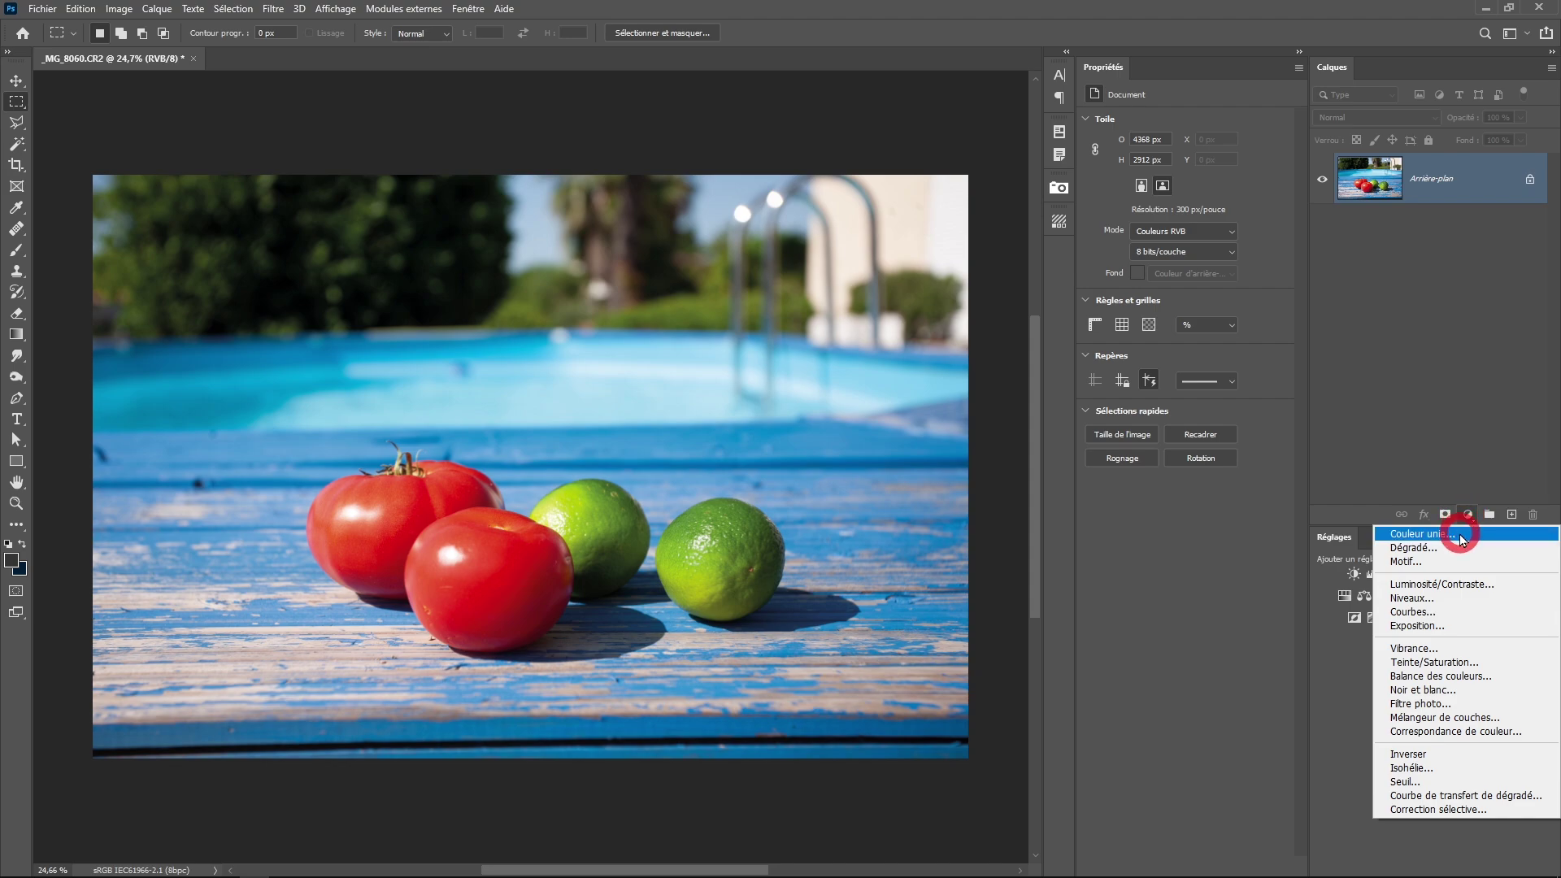
pyautogui.click(1454, 662)
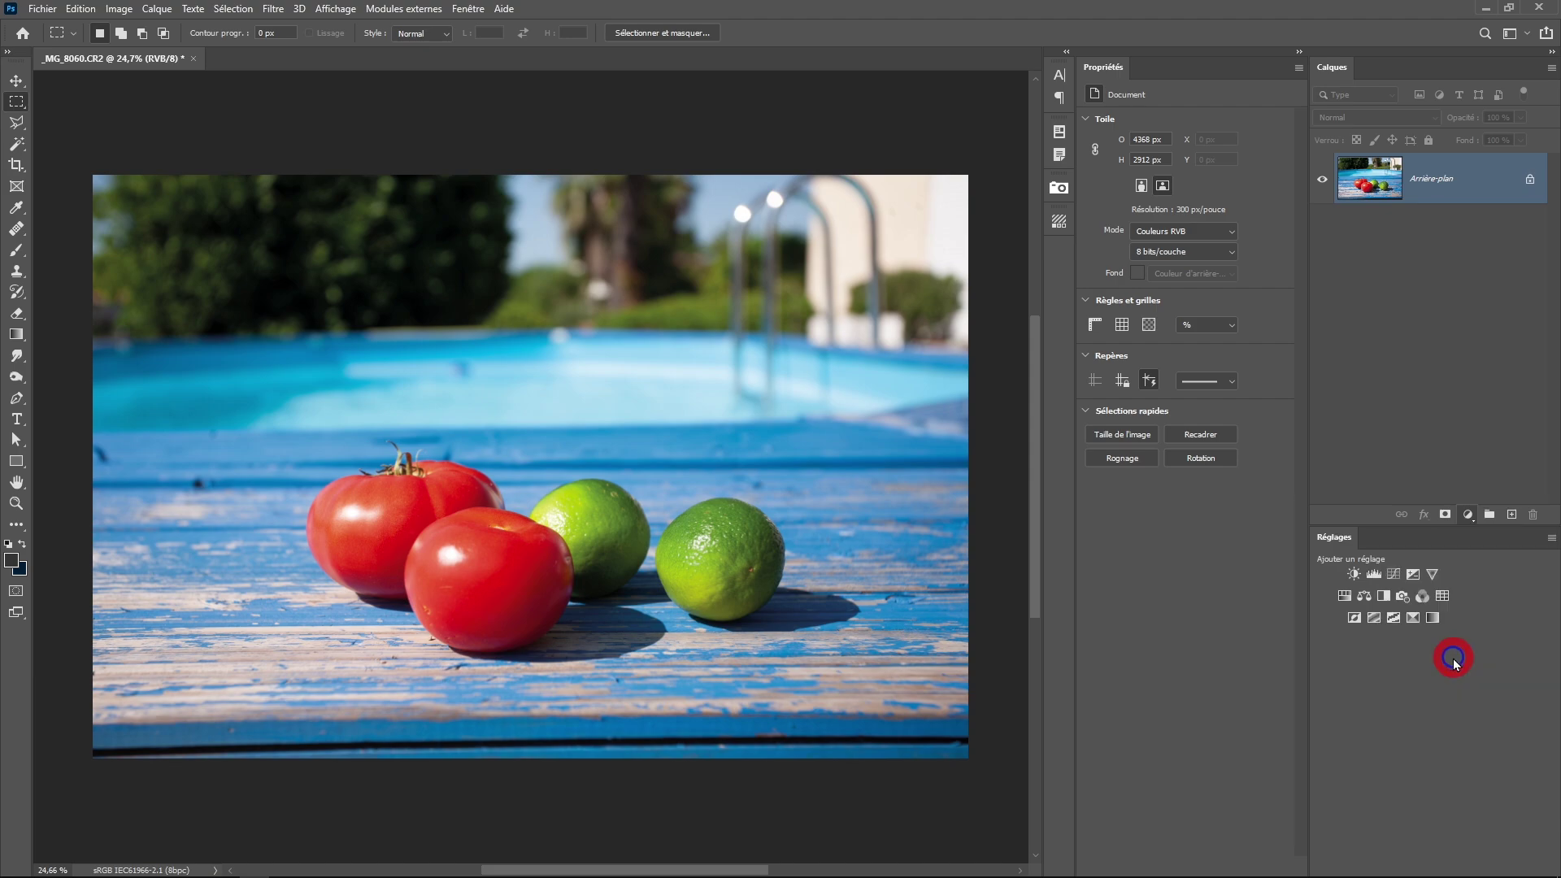
pyautogui.click(1094, 143)
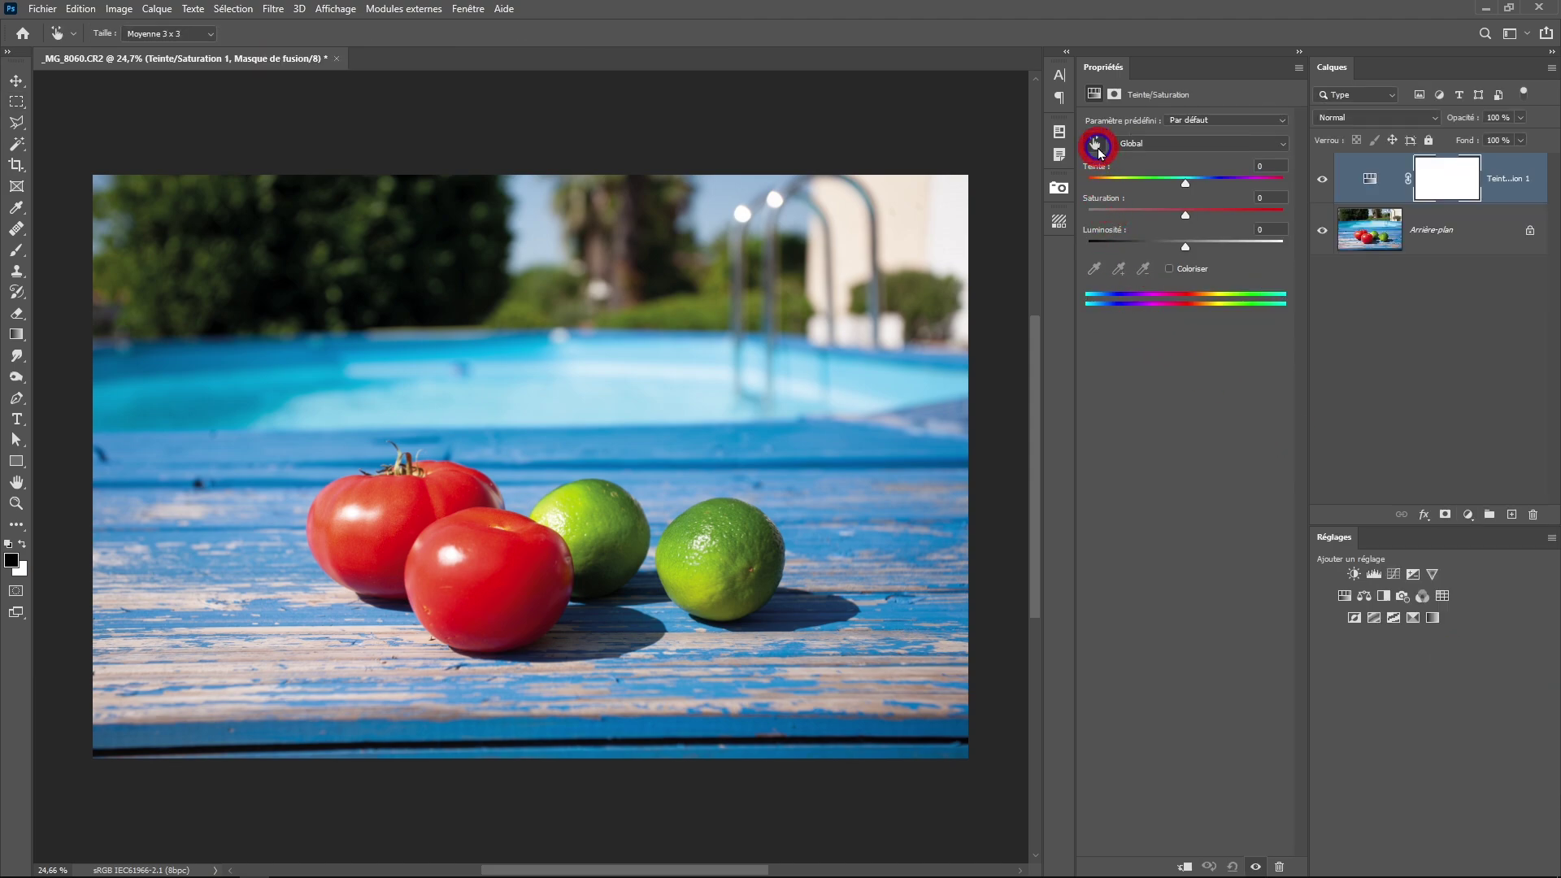
pyautogui.click(493, 555)
pyautogui.click(492, 554)
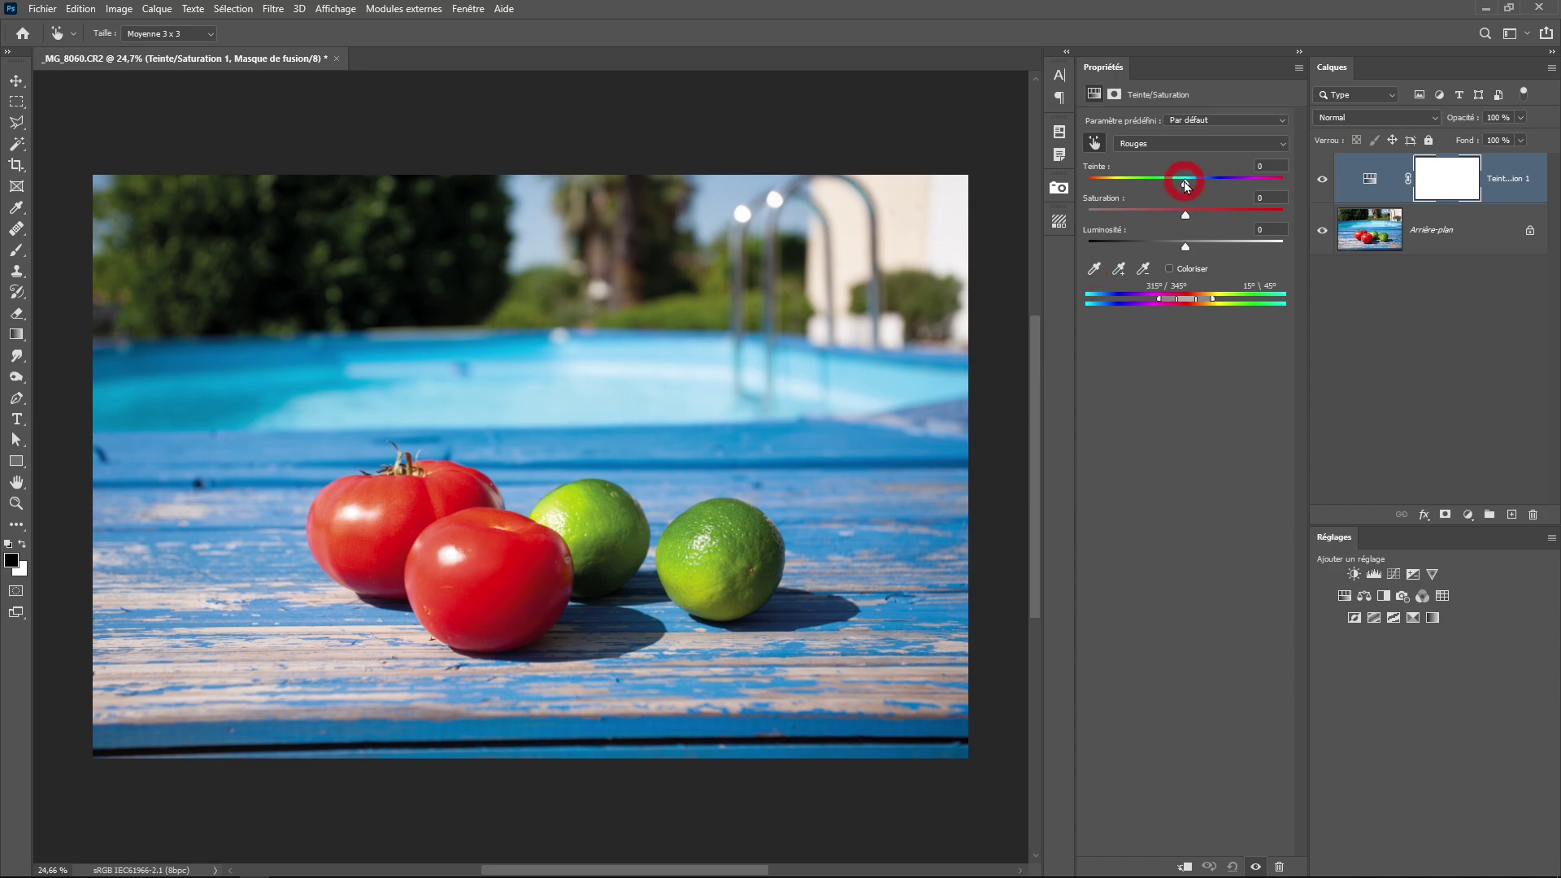
pyautogui.moveTo(1184, 183); pyautogui.dragTo(1256, 185)
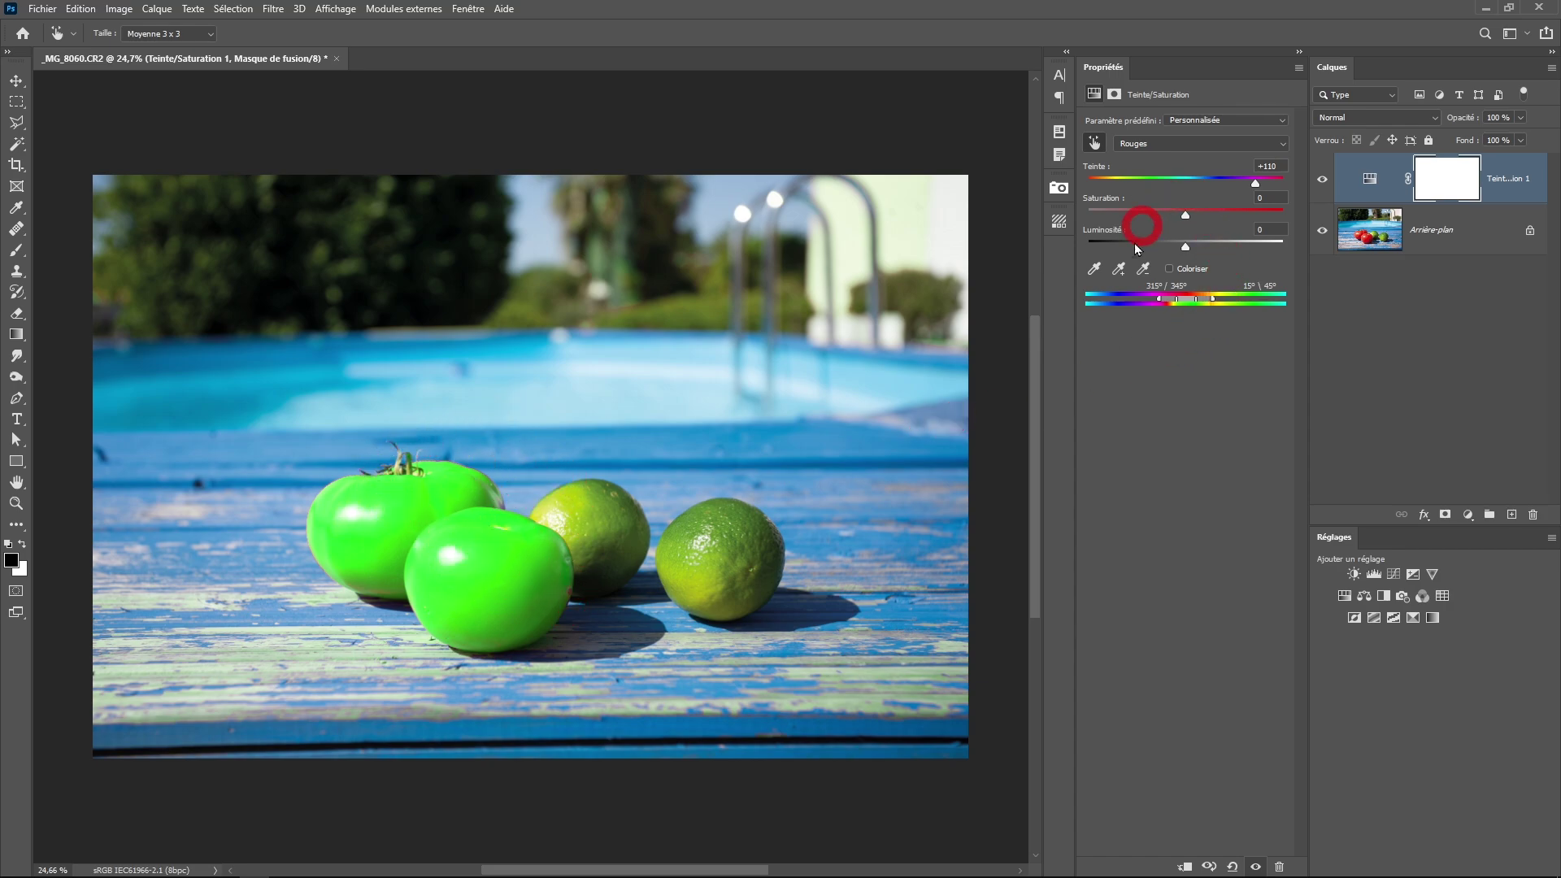
pyautogui.click(1142, 269)
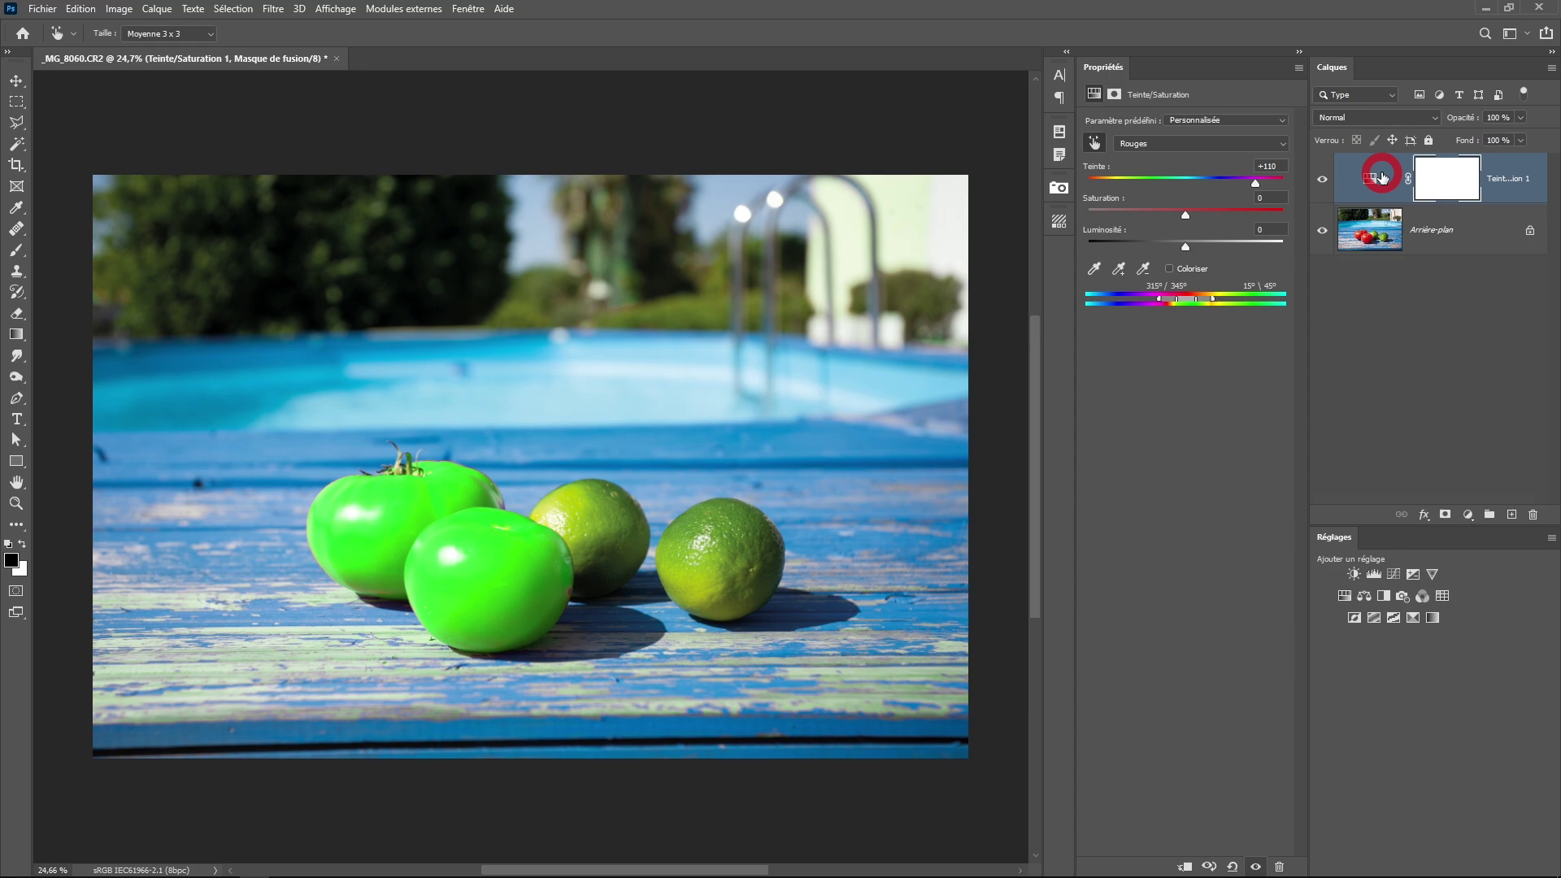
# Add a Courbes adjustment layer with the RVB white point's output lowered to about 205 and the black point's raised to 51
pyautogui.click(1467, 514)
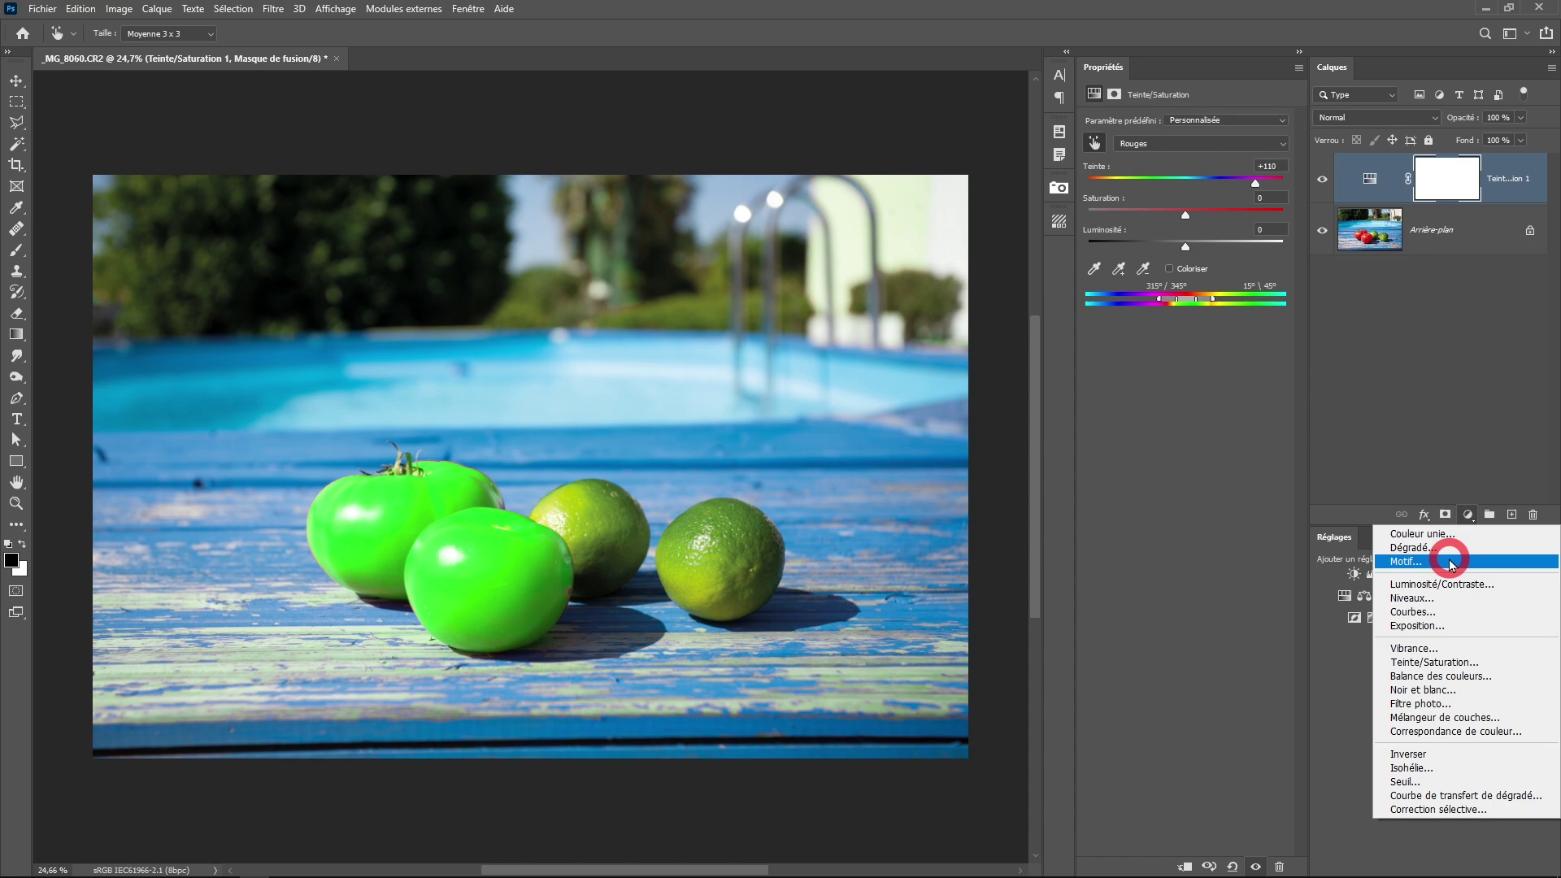
pyautogui.click(1434, 620)
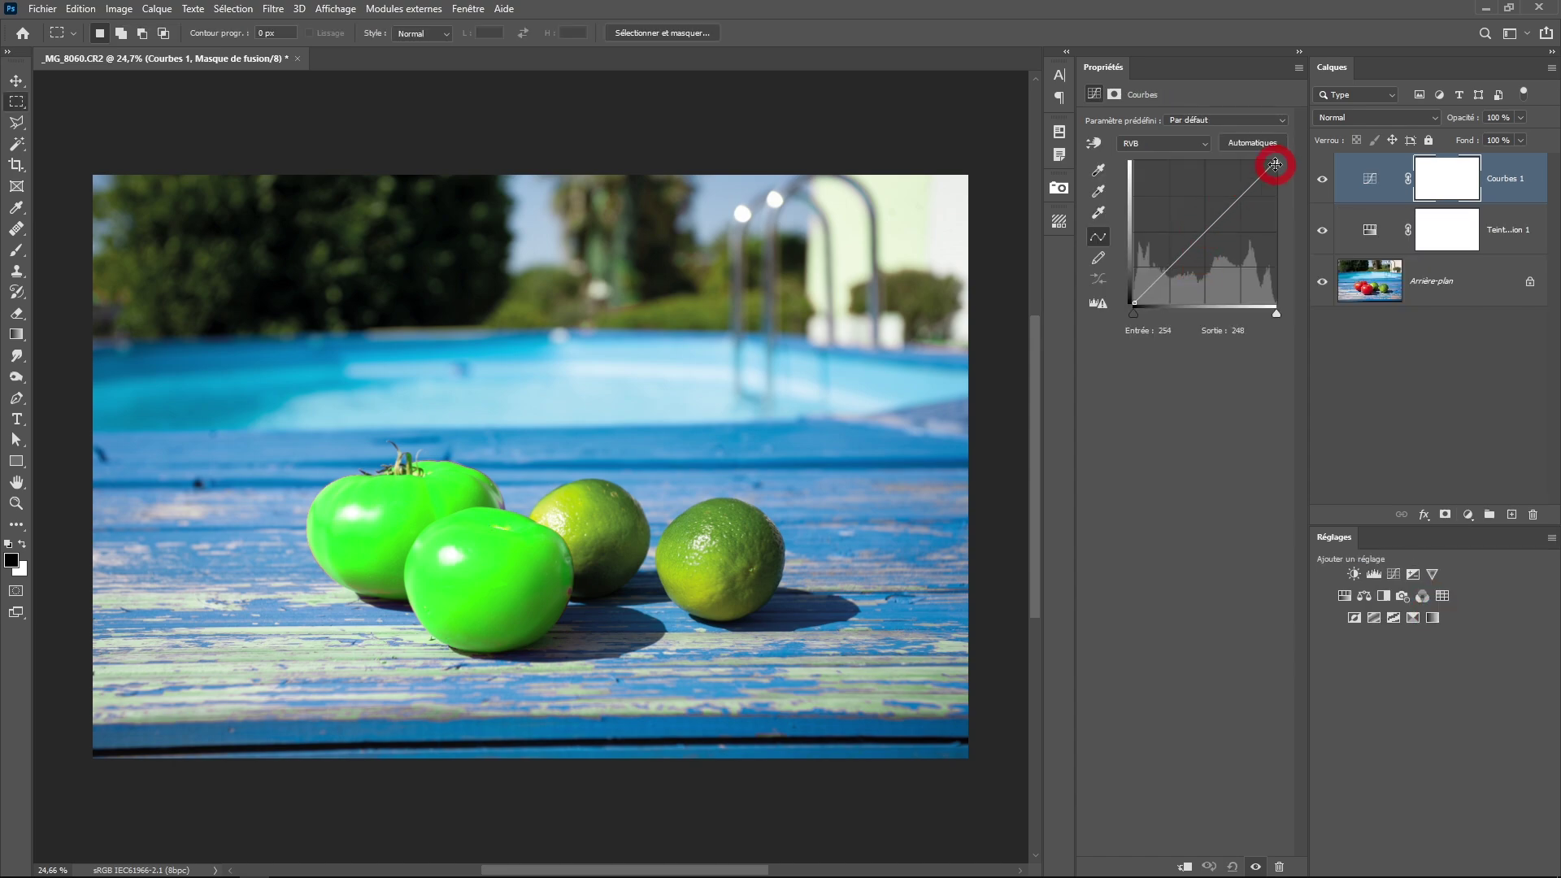
pyautogui.moveTo(1274, 164); pyautogui.dragTo(1275, 188)
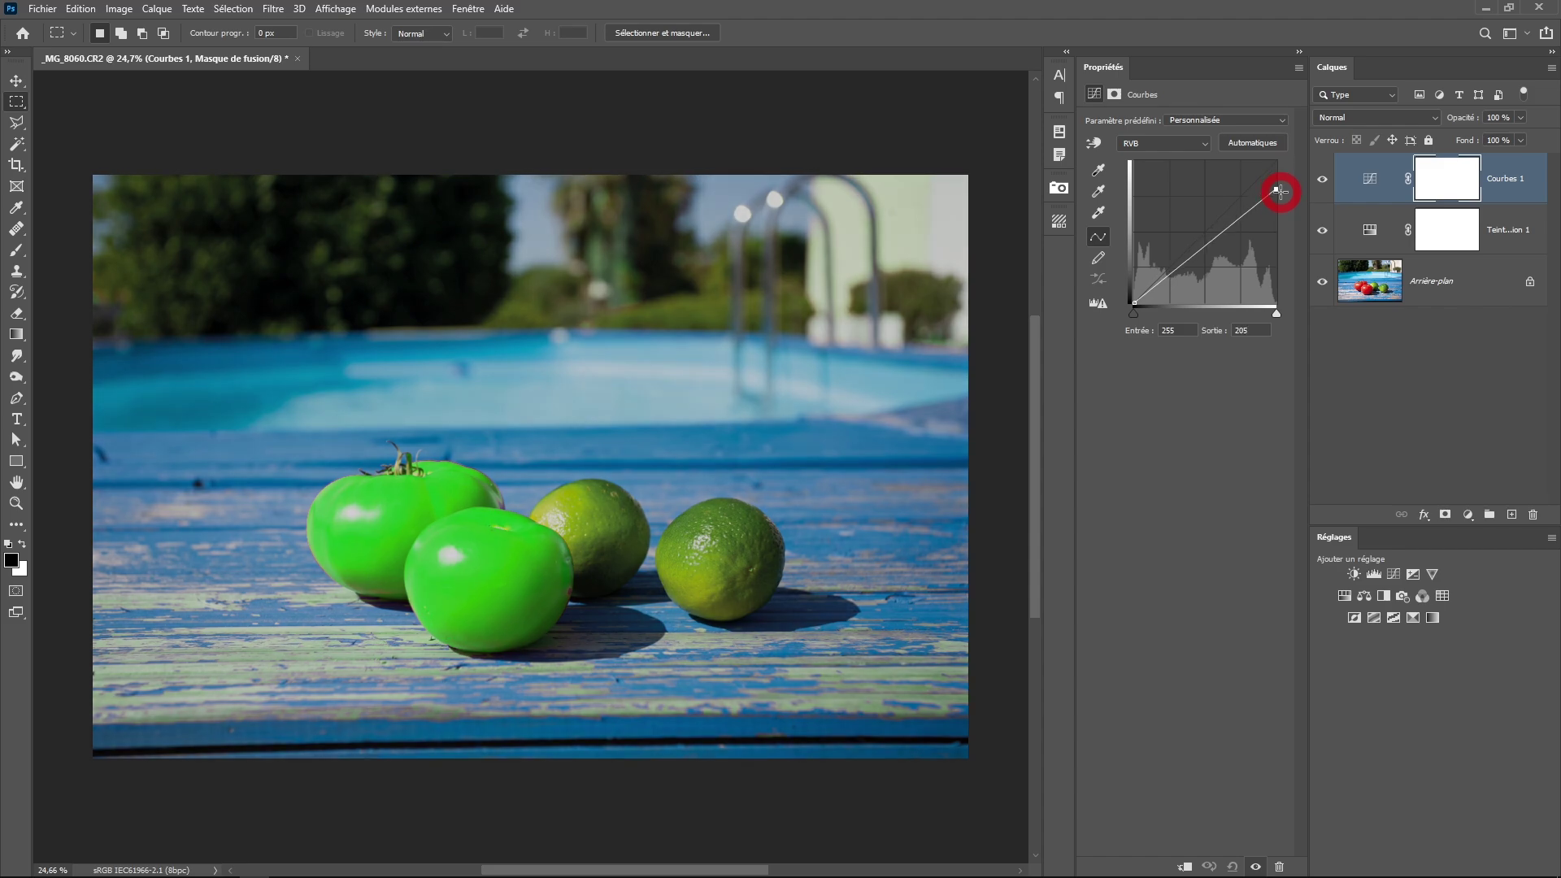
pyautogui.moveTo(1133, 302); pyautogui.dragTo(1132, 272)
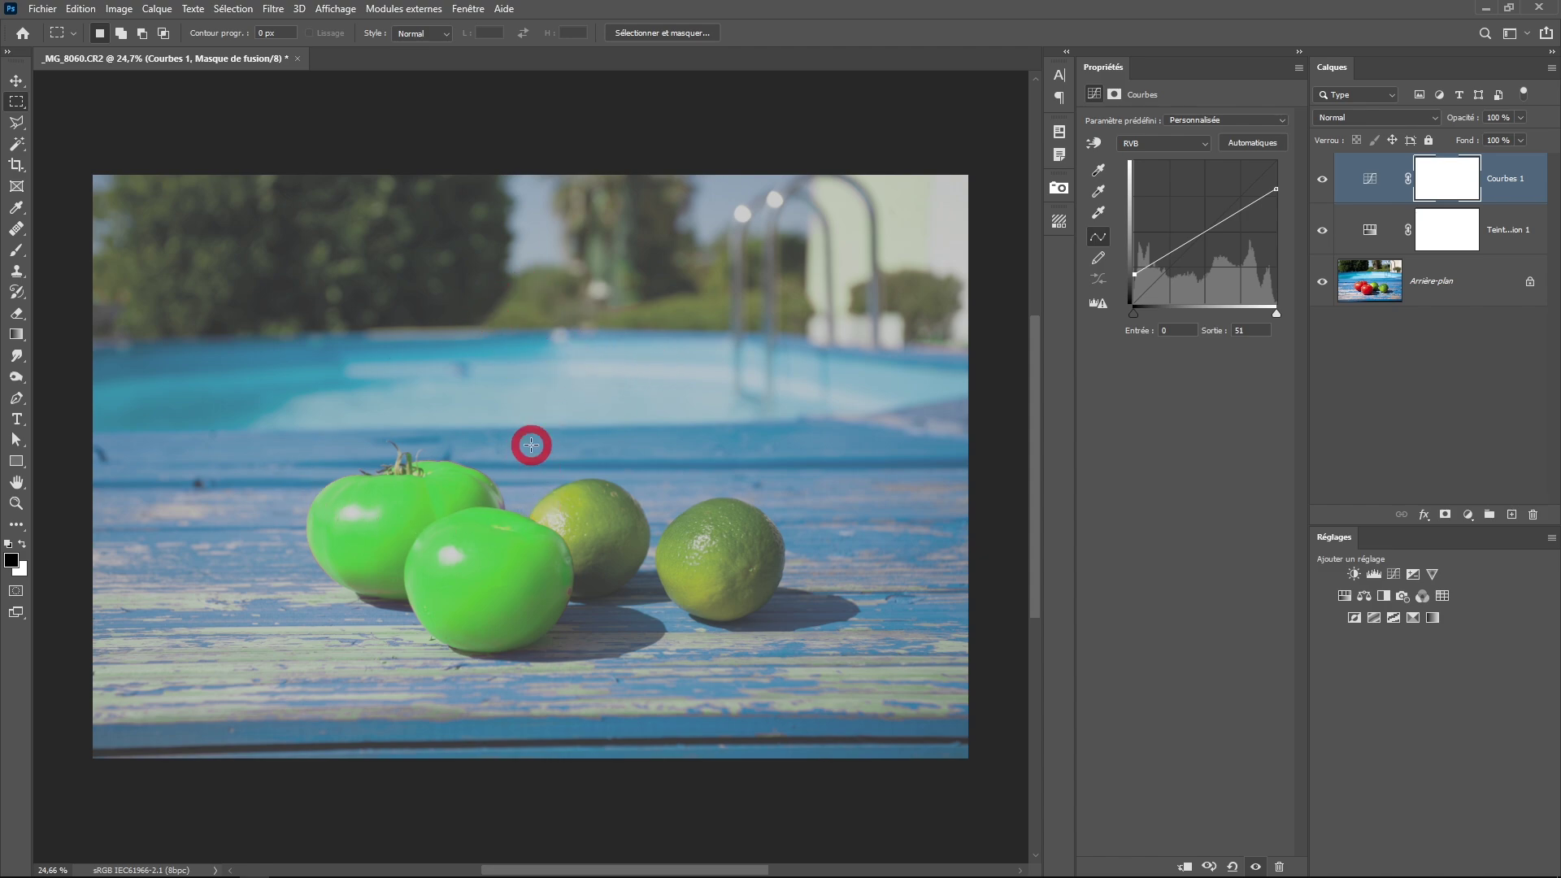
# Start exporting colour lookup tables from the image and set the description to "Rouge vers vert"
pyautogui.click(41, 8)
pyautogui.moveTo(69, 249)
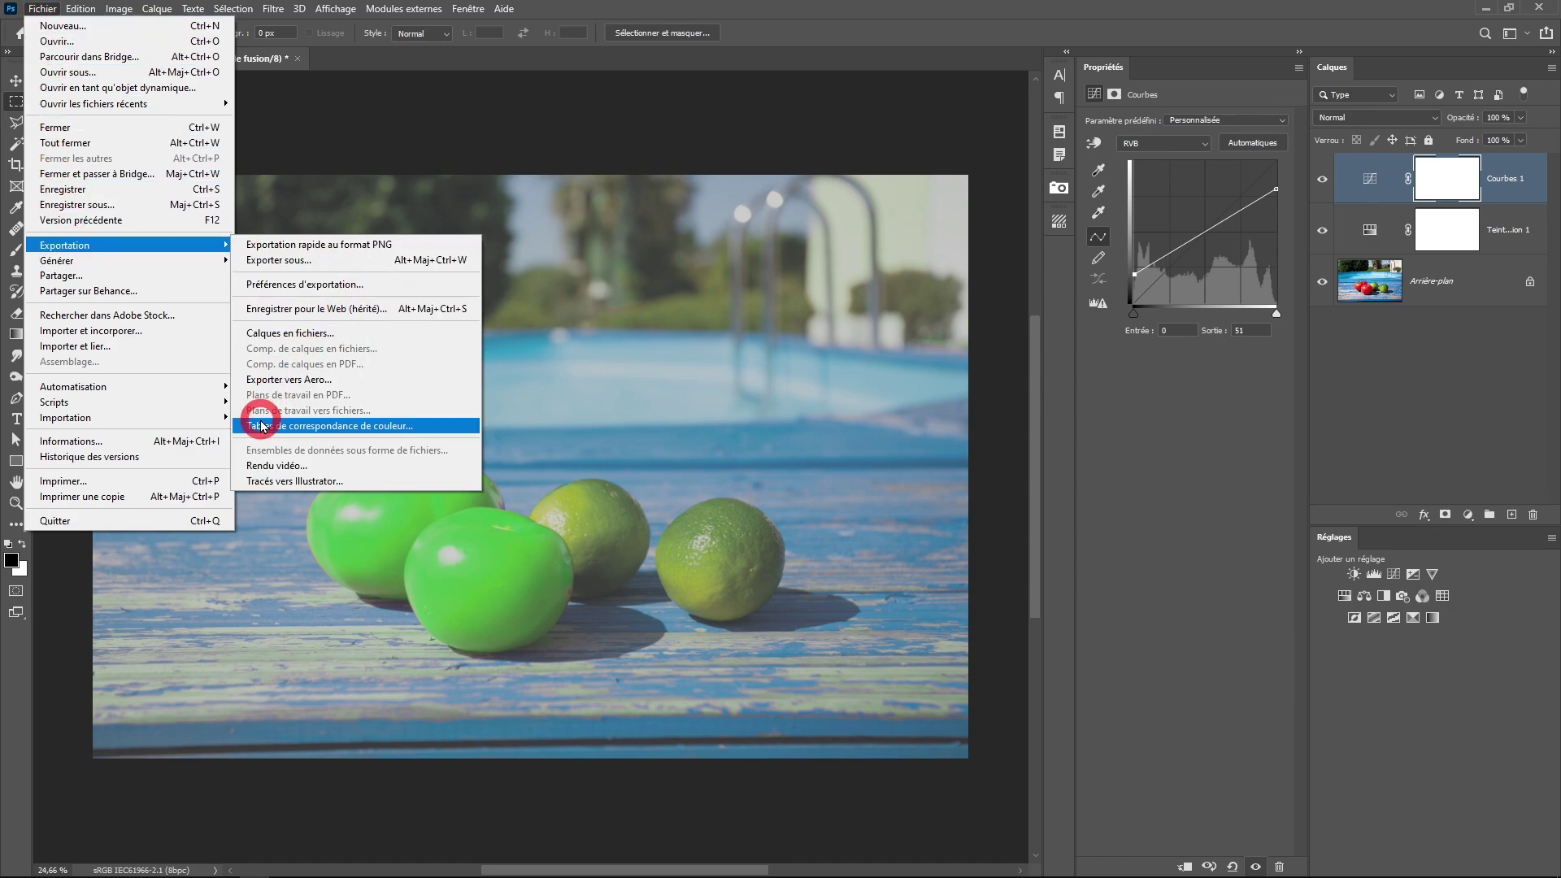
pyautogui.click(419, 424)
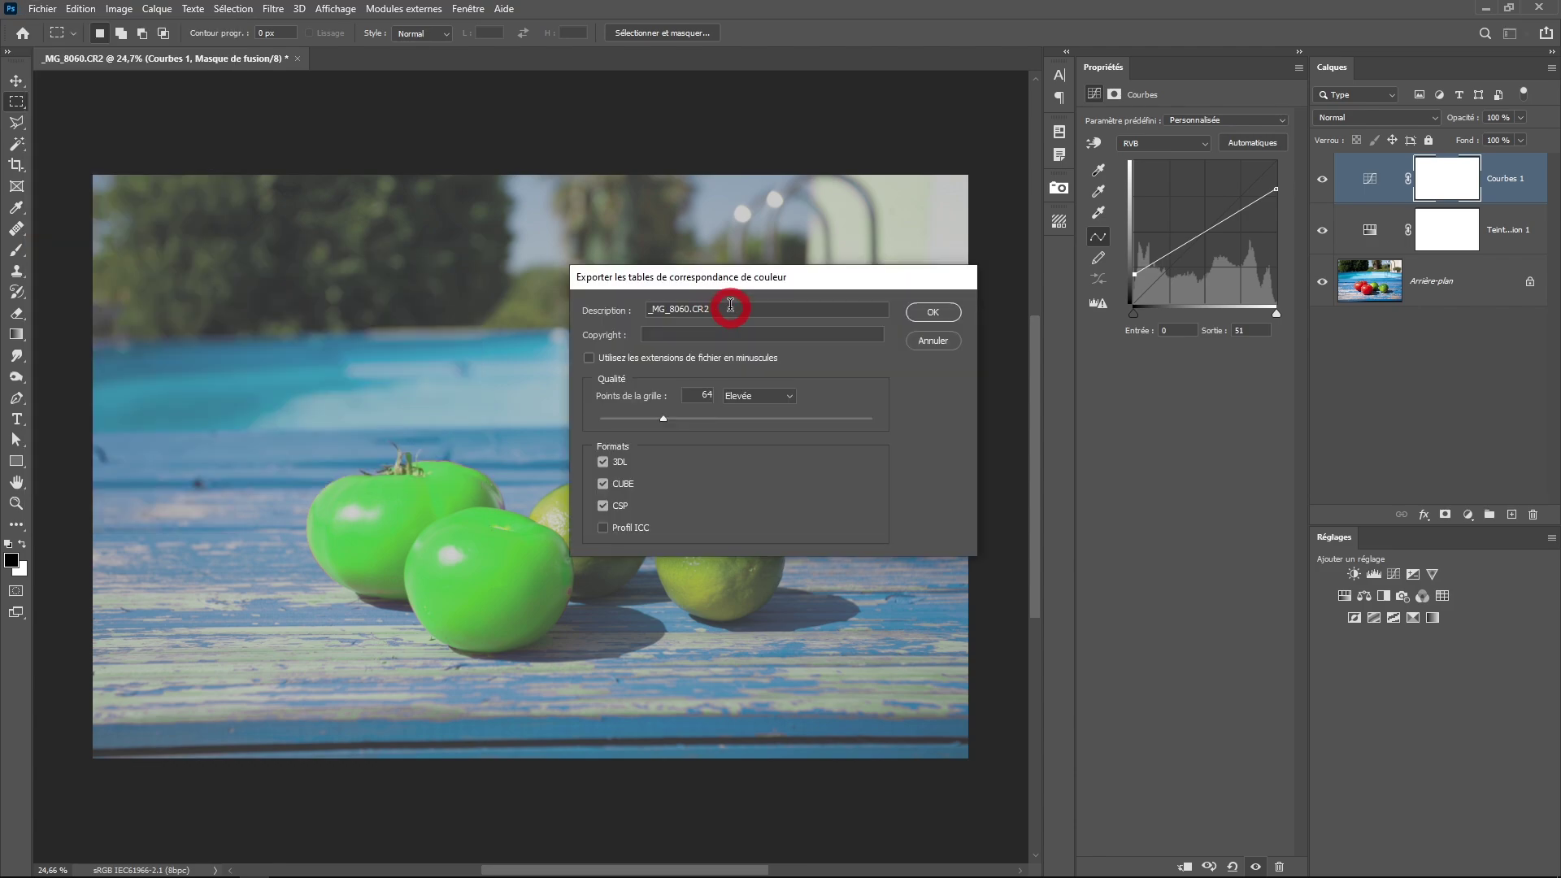
pyautogui.moveTo(730, 306); pyautogui.dragTo(613, 309)
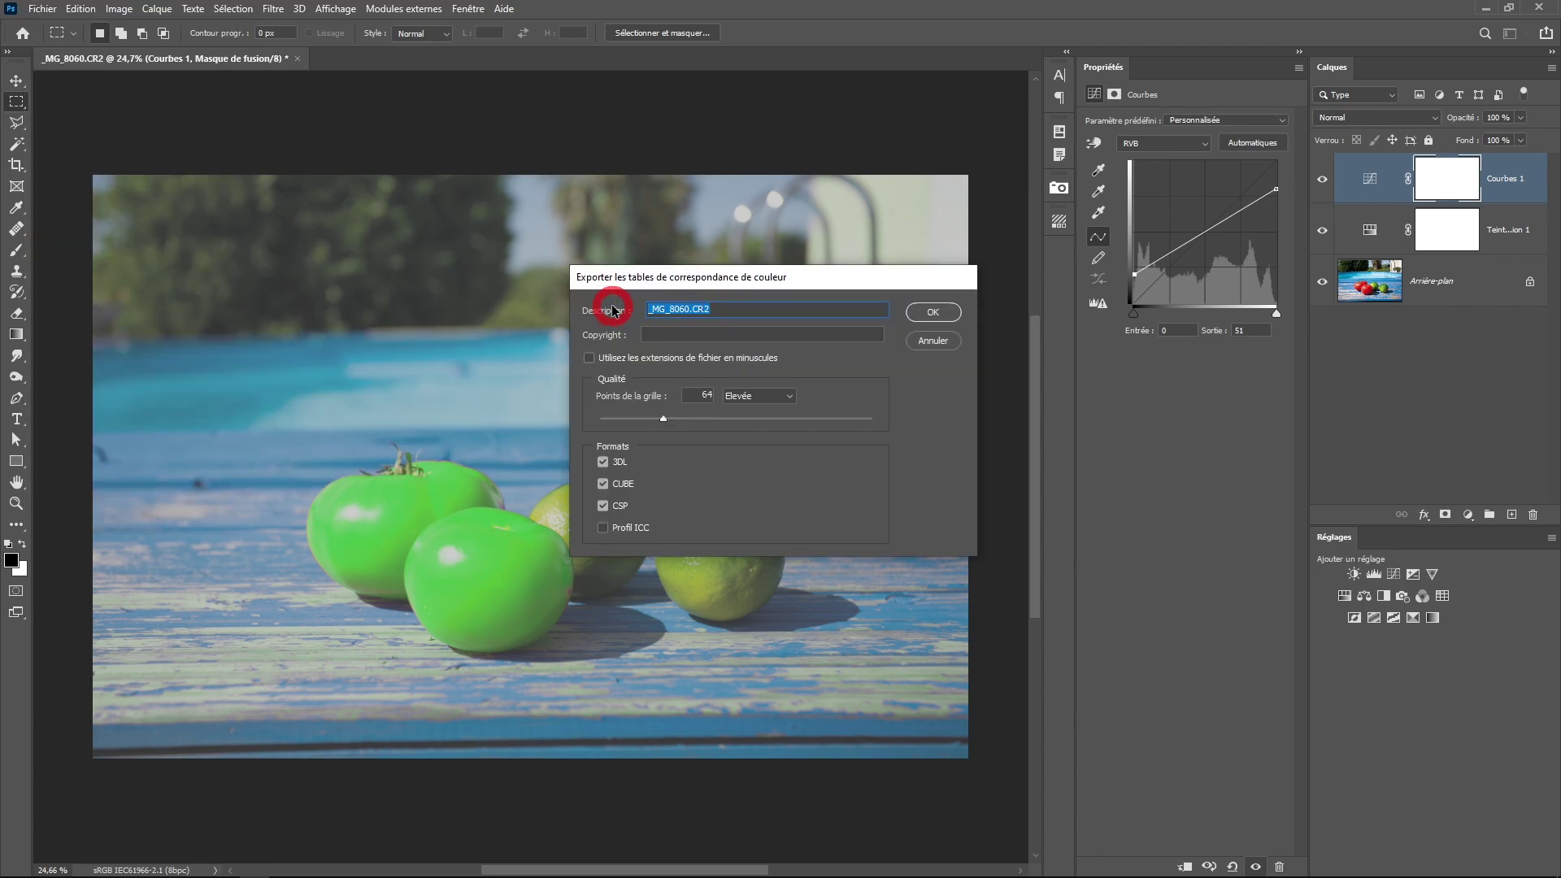
pyautogui.write('Rouge vers vert')
pyautogui.moveTo(756, 314); pyautogui.dragTo(550, 313)
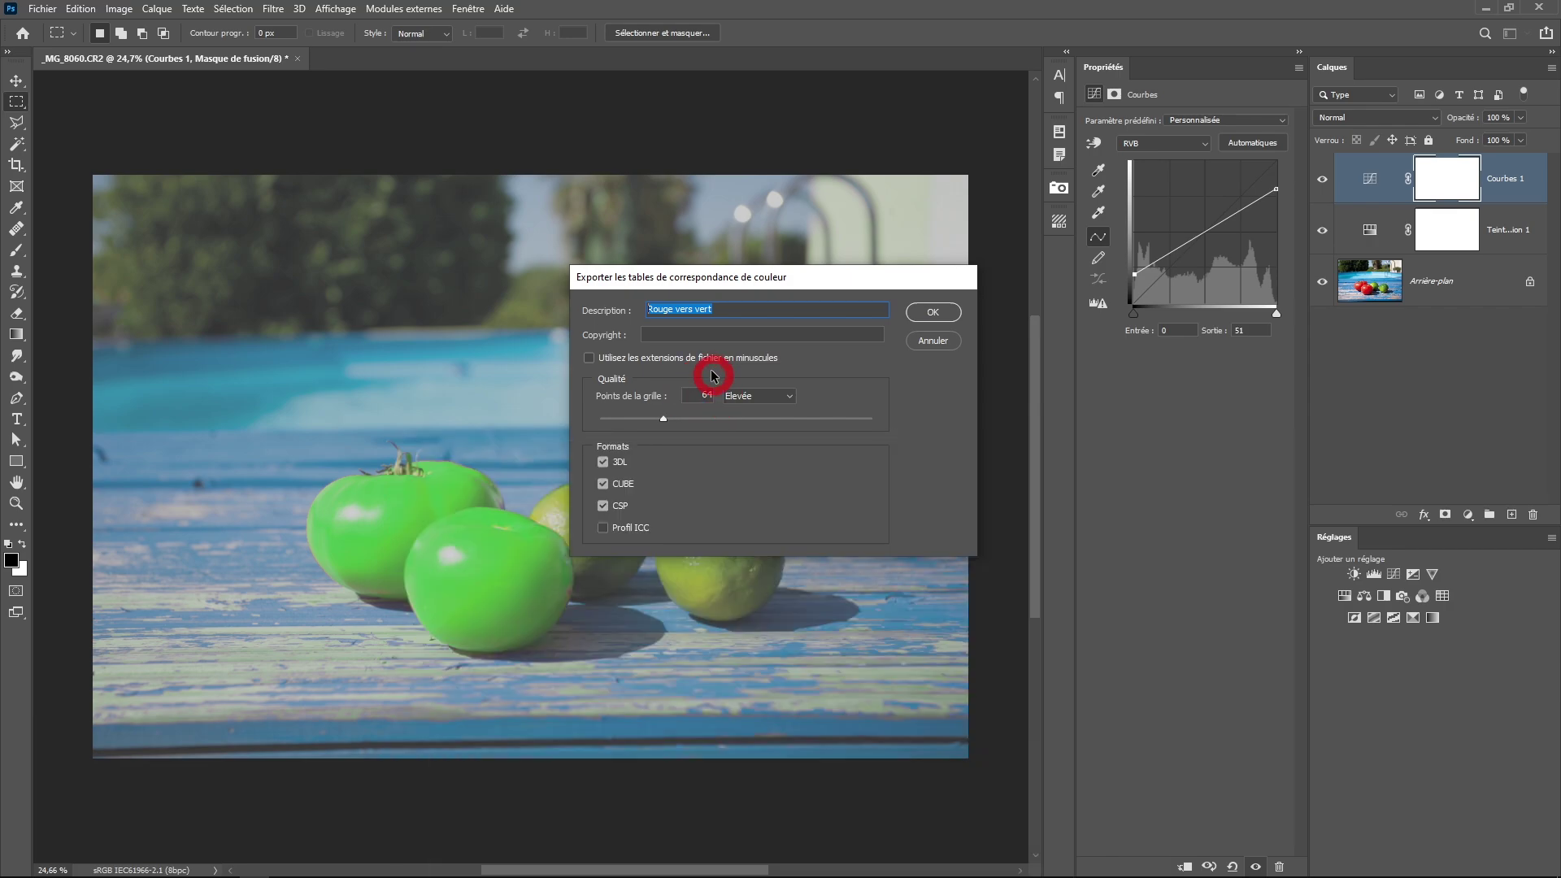
# Try the maximum quality of 256 grid points, restore it to 64, and toggle the Profil ICC format on and off
pyautogui.moveTo(663, 421); pyautogui.dragTo(900, 435)
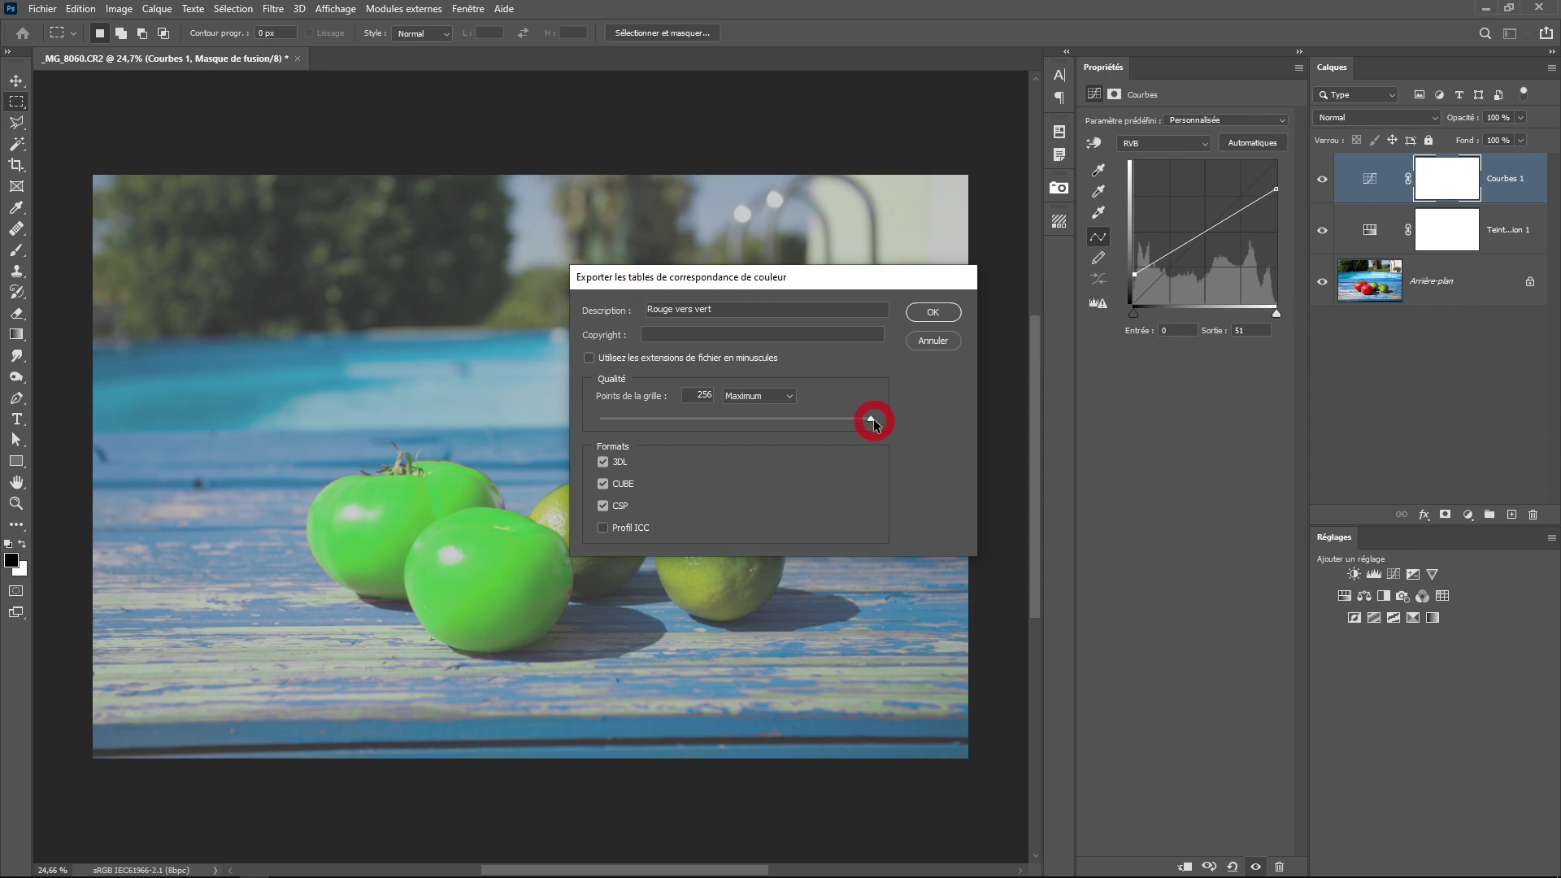
pyautogui.moveTo(873, 418); pyautogui.dragTo(669, 435)
pyautogui.click(603, 527)
pyautogui.click(603, 530)
# Exclude the CSP format and export the lookup table in the 3DL and CUBE formats
pyautogui.click(604, 507)
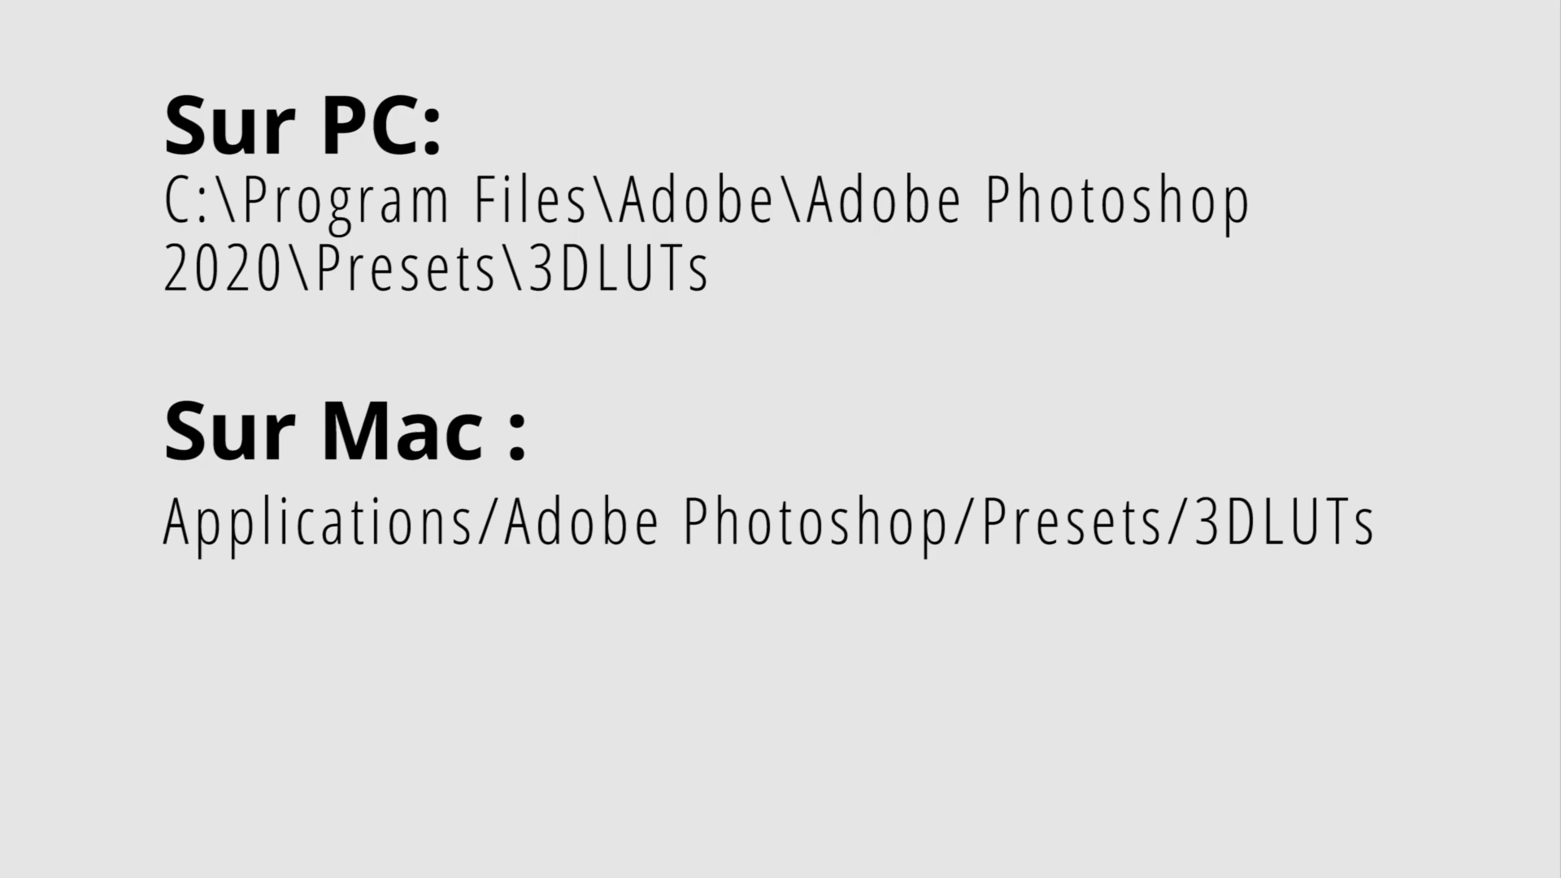
pyautogui.click(695, 388)
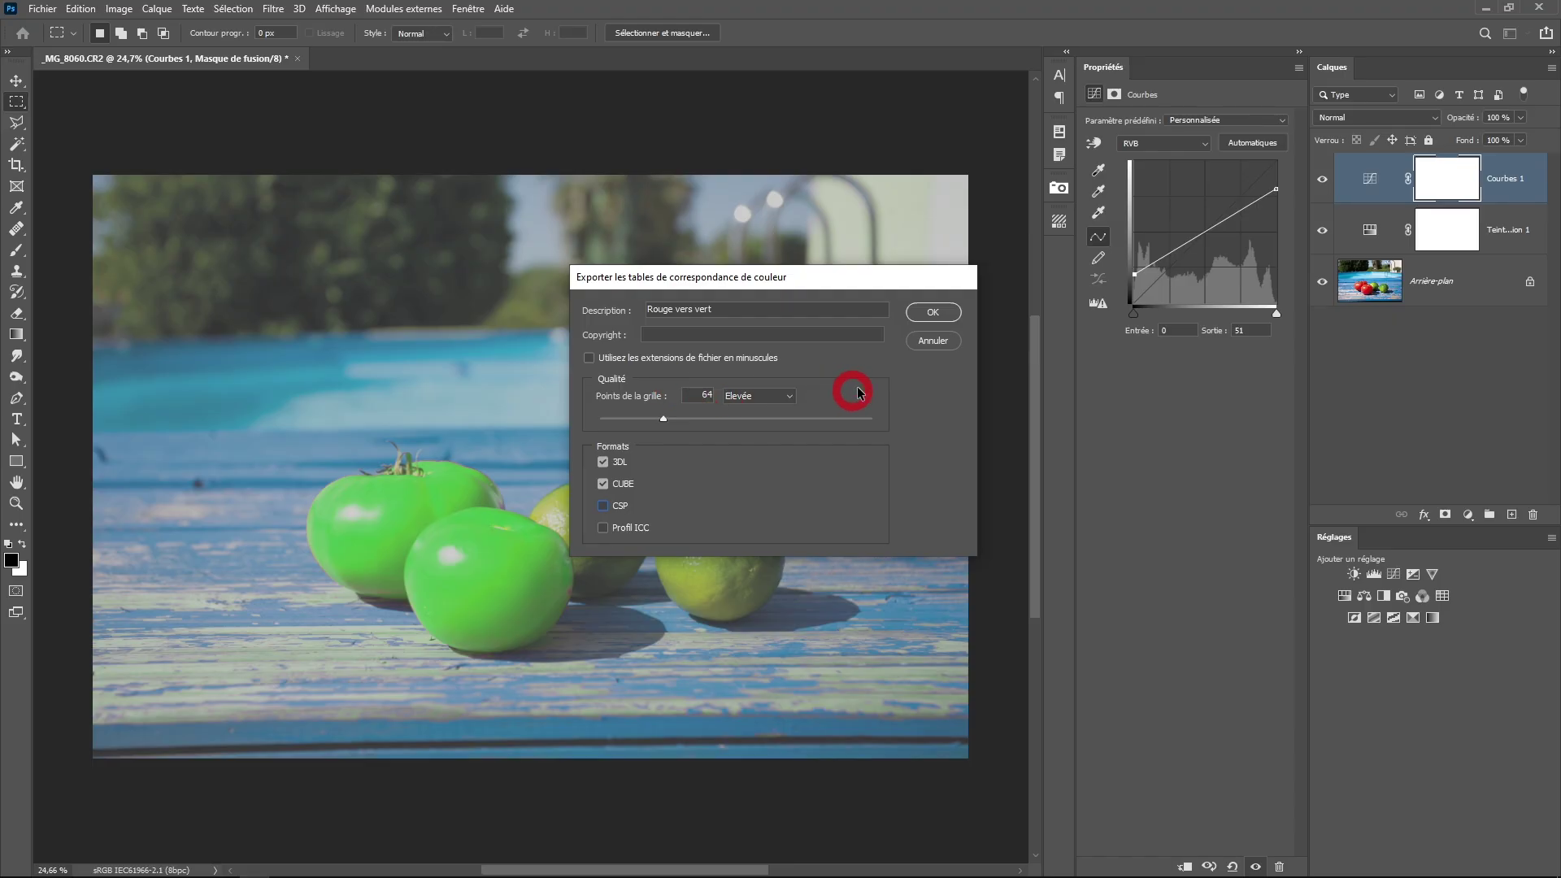
pyautogui.click(932, 313)
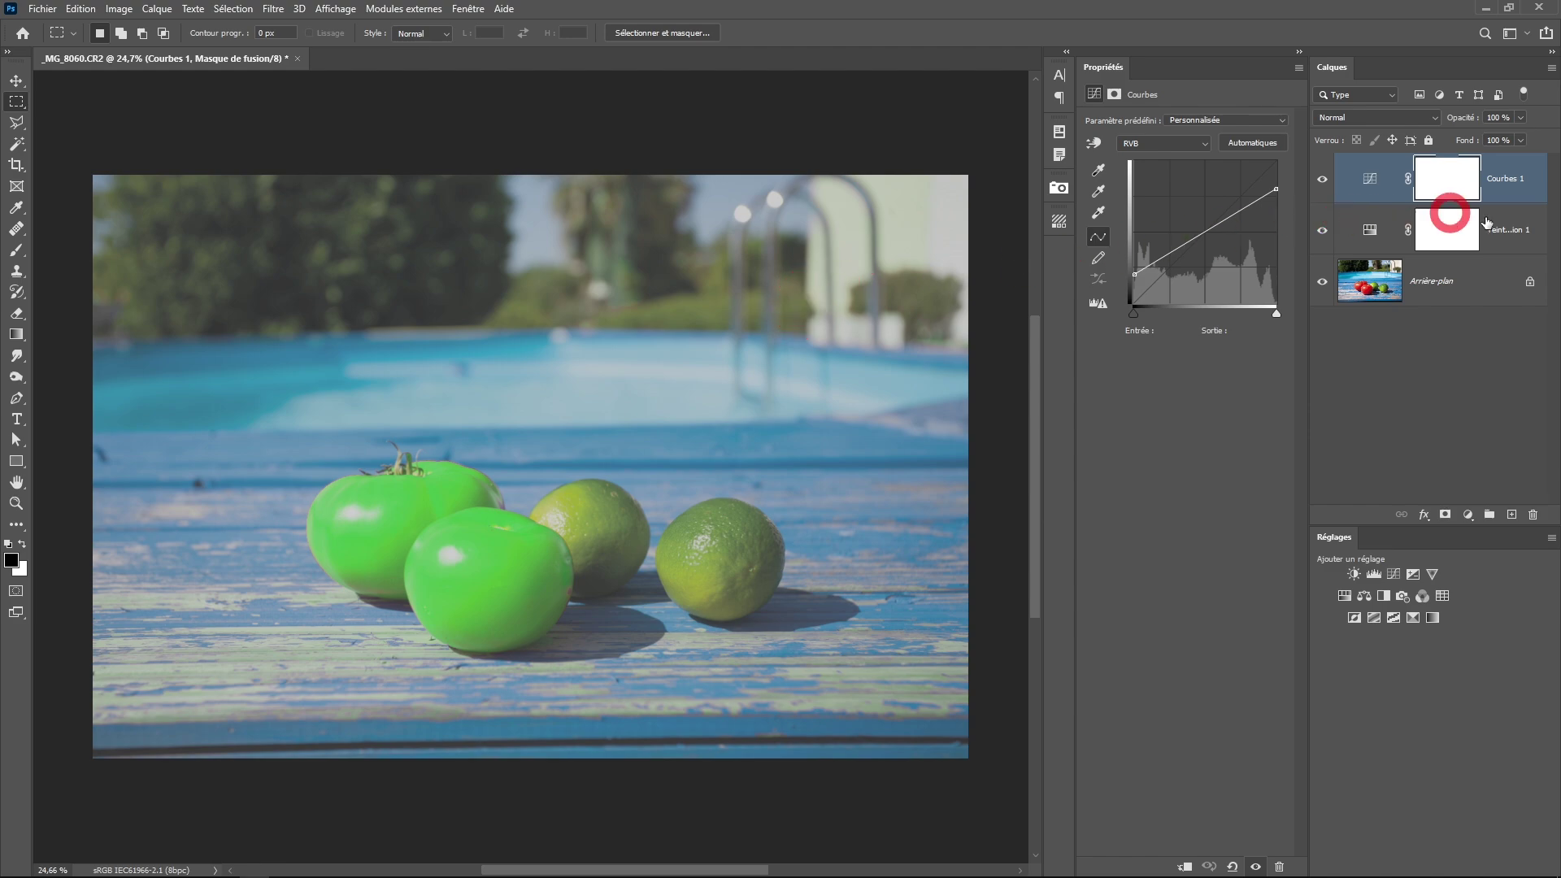
# Hide both the Courbes and Teinte/Saturation adjustment layers
pyautogui.keyDown('ctrl'); pyautogui.click(1532, 226); pyautogui.keyUp('ctrl')
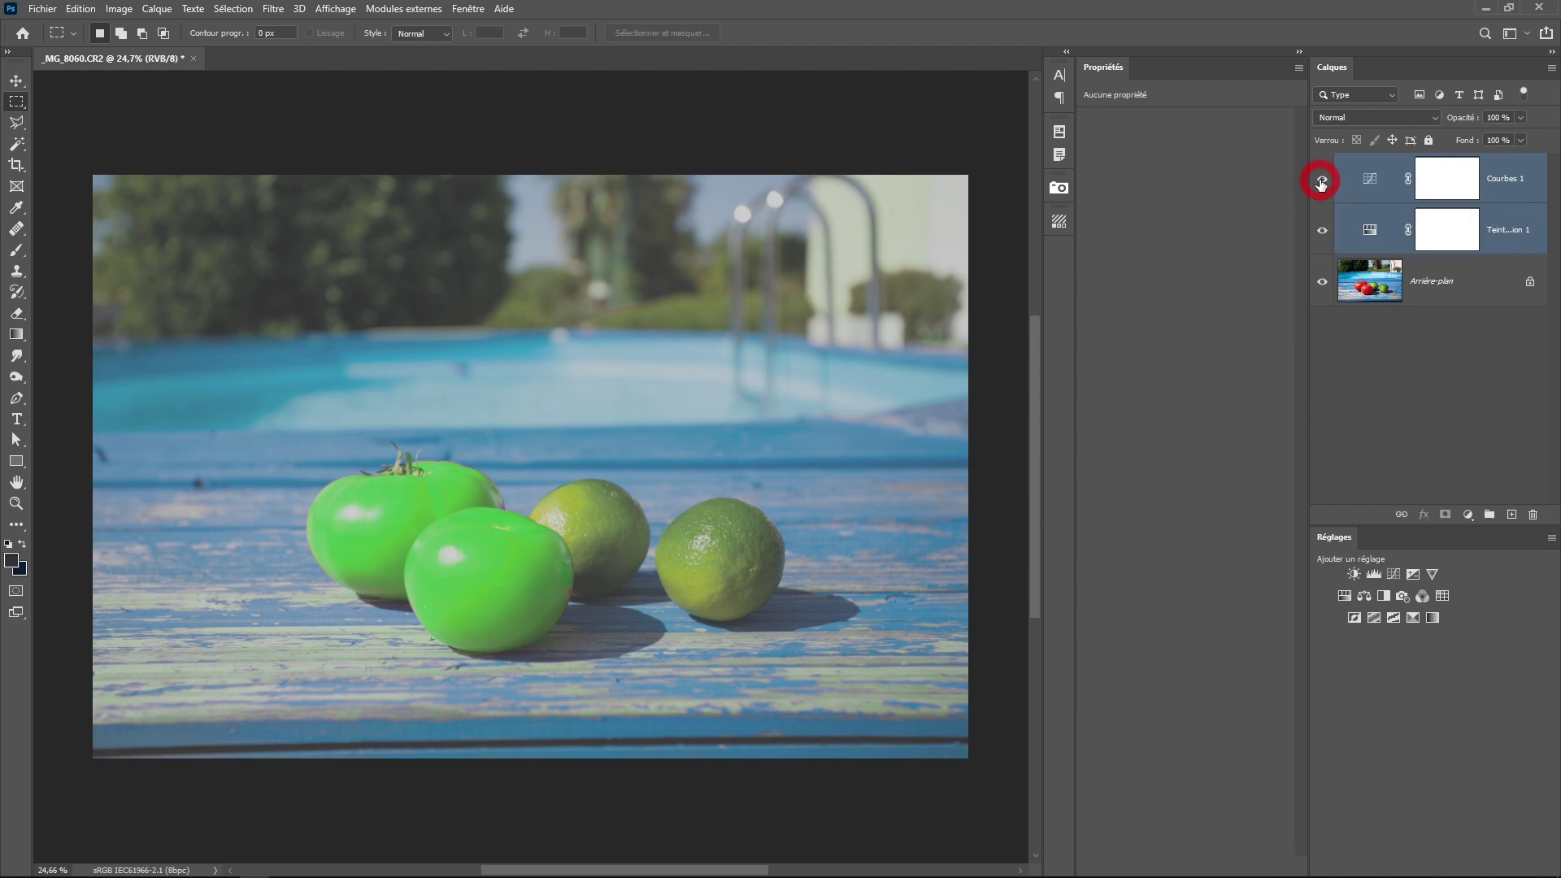
pyautogui.click(1322, 180)
pyautogui.click(1322, 230)
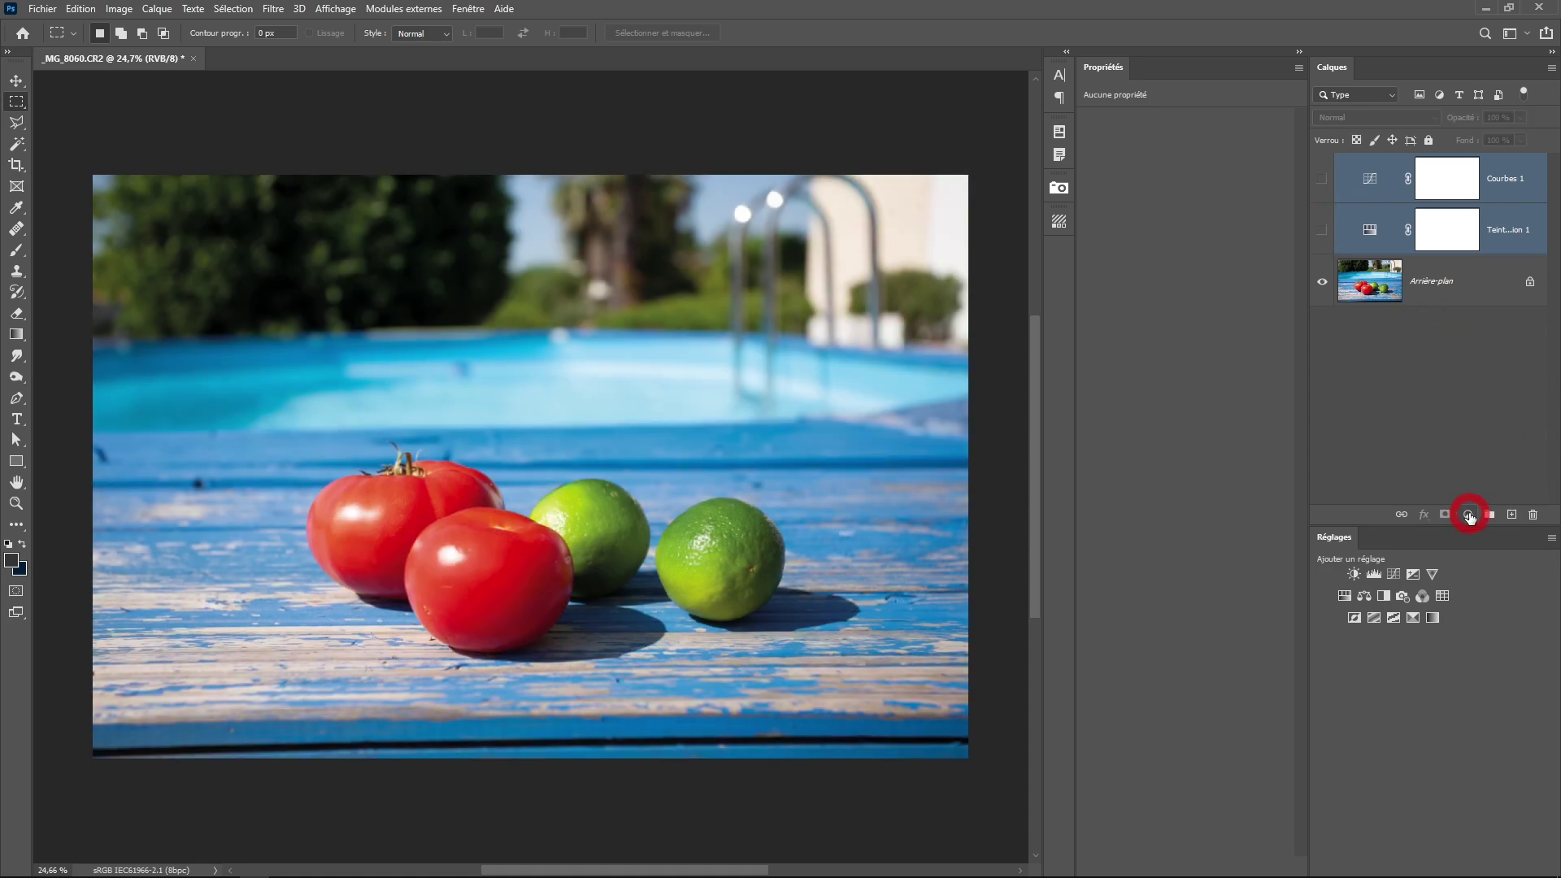
# Add a Correspondance de couleur adjustment layer to the tomato image and load "Rouge vers vert.CUBE" as its 3D LUT
pyautogui.click(1441, 596)
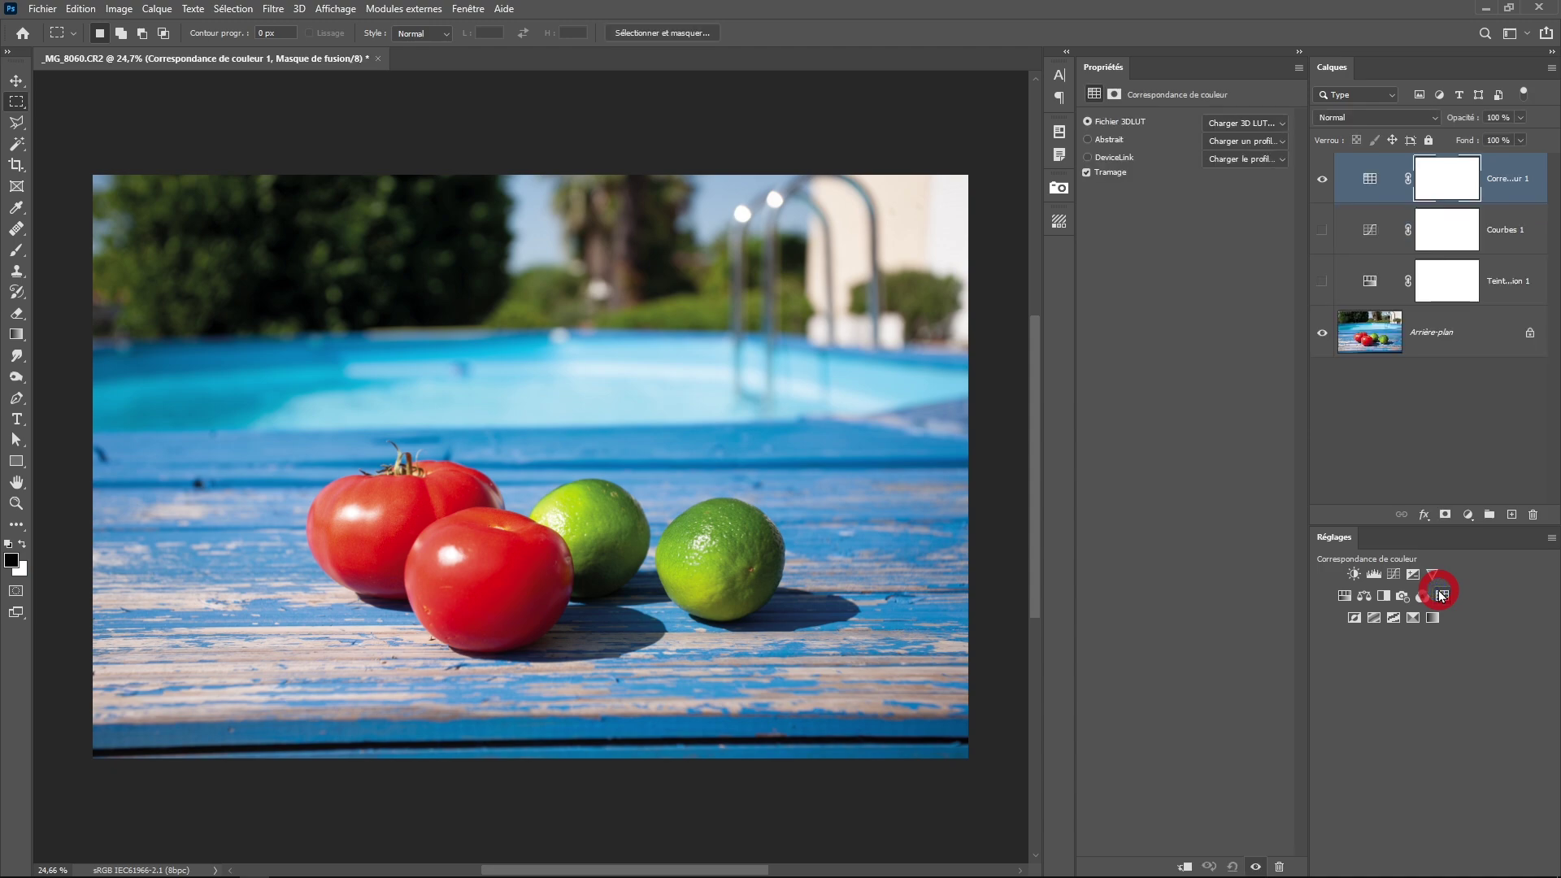
pyautogui.click(1233, 124)
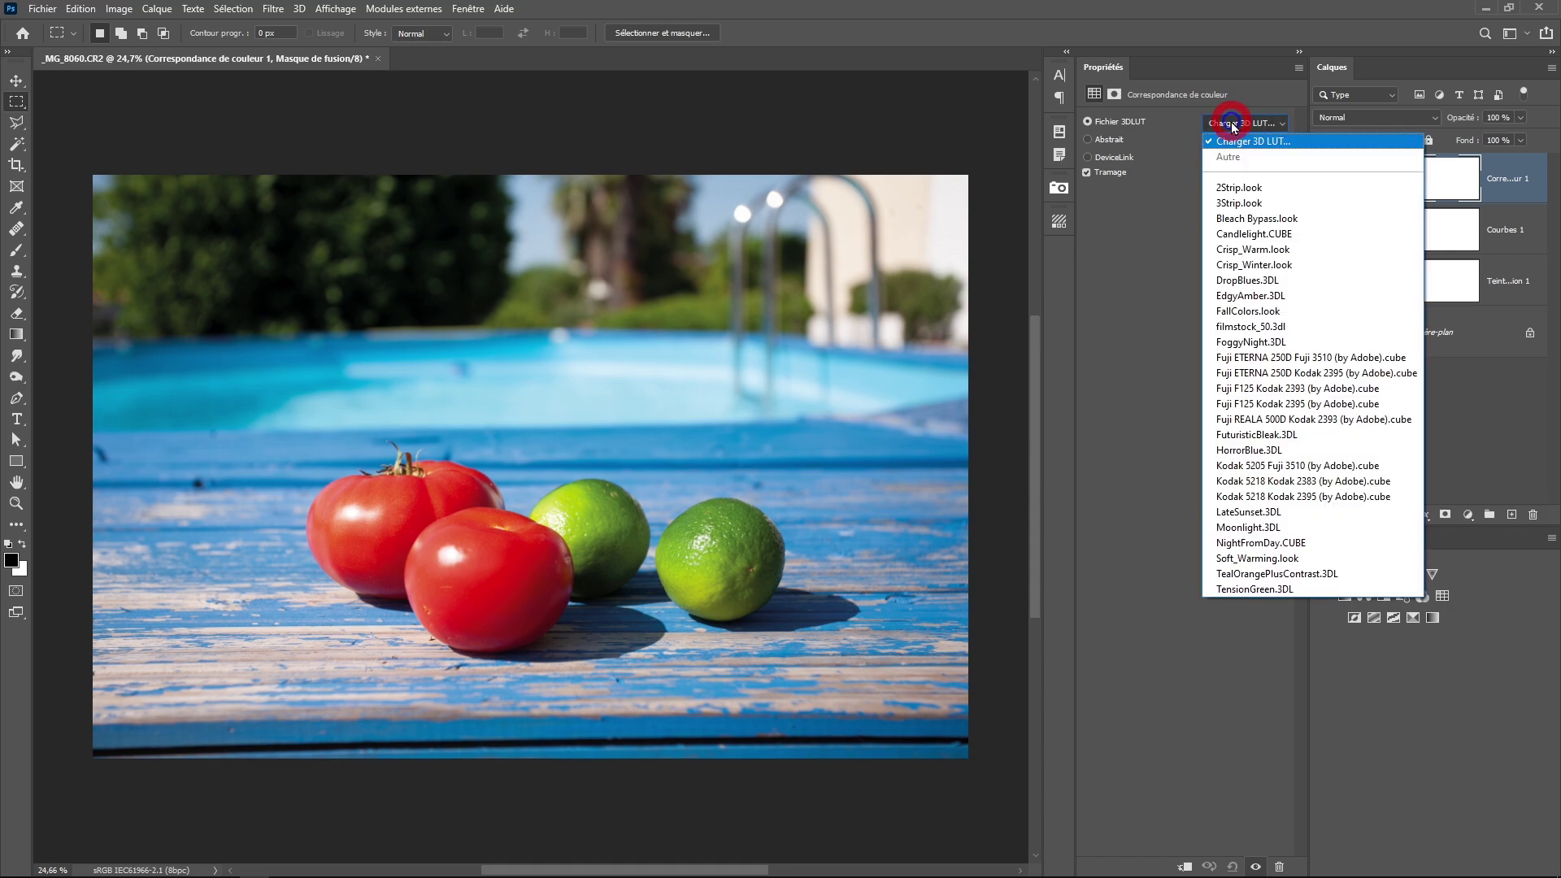
pyautogui.click(1290, 145)
pyautogui.click(308, 188)
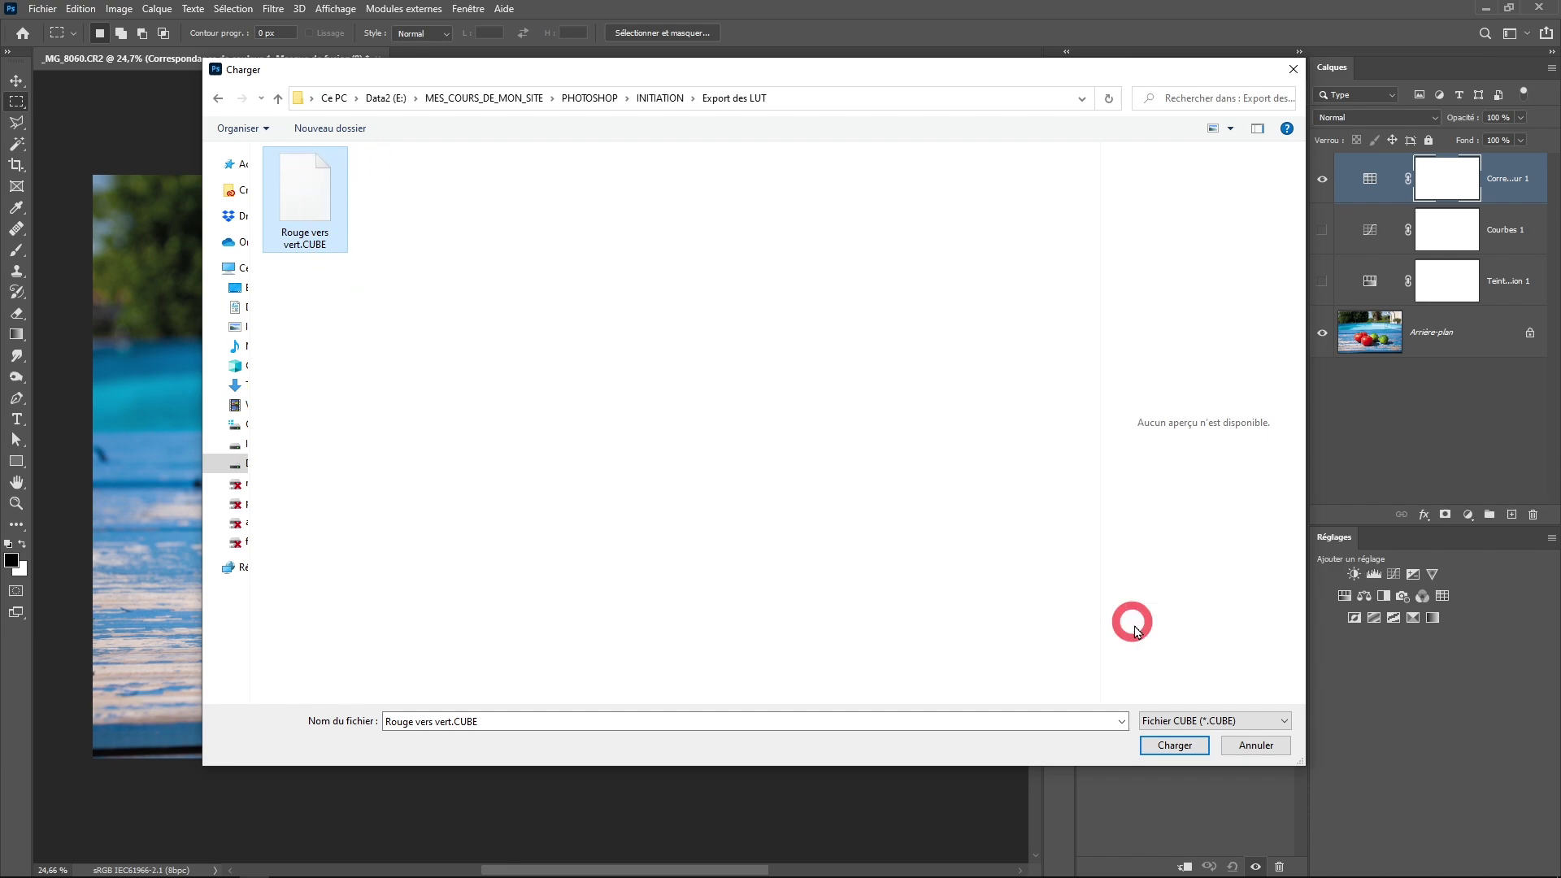
pyautogui.click(1175, 746)
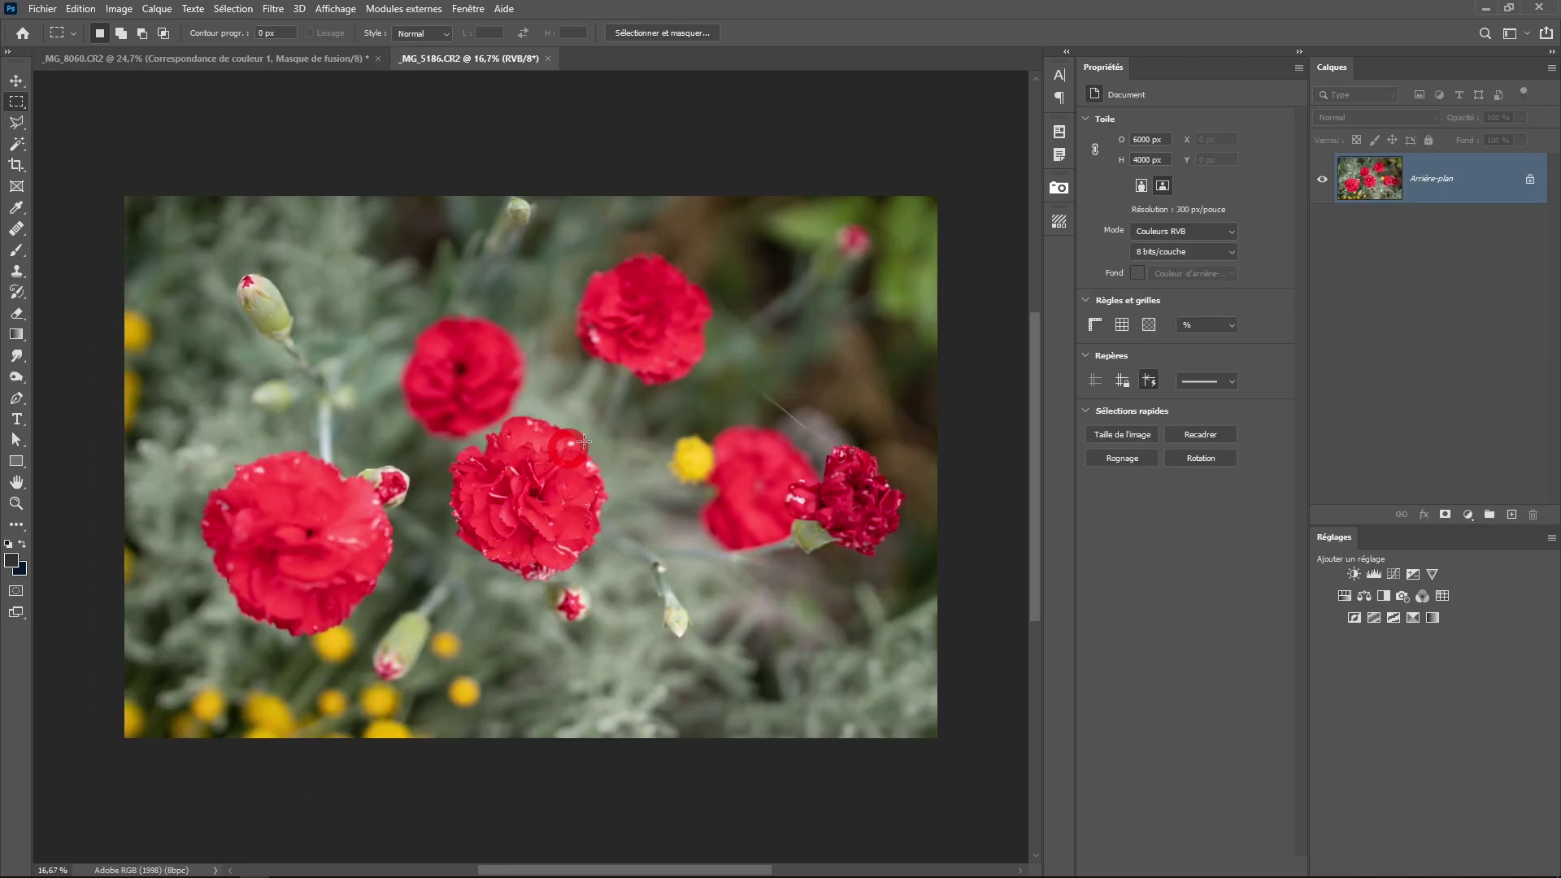
# Apply "Rouge vers vert.CUBE" to the flower image _MG_5186.CR2 through a Correspondance de couleur adjustment layer, and return to _MG_8060.CR2
pyautogui.click(1468, 514)
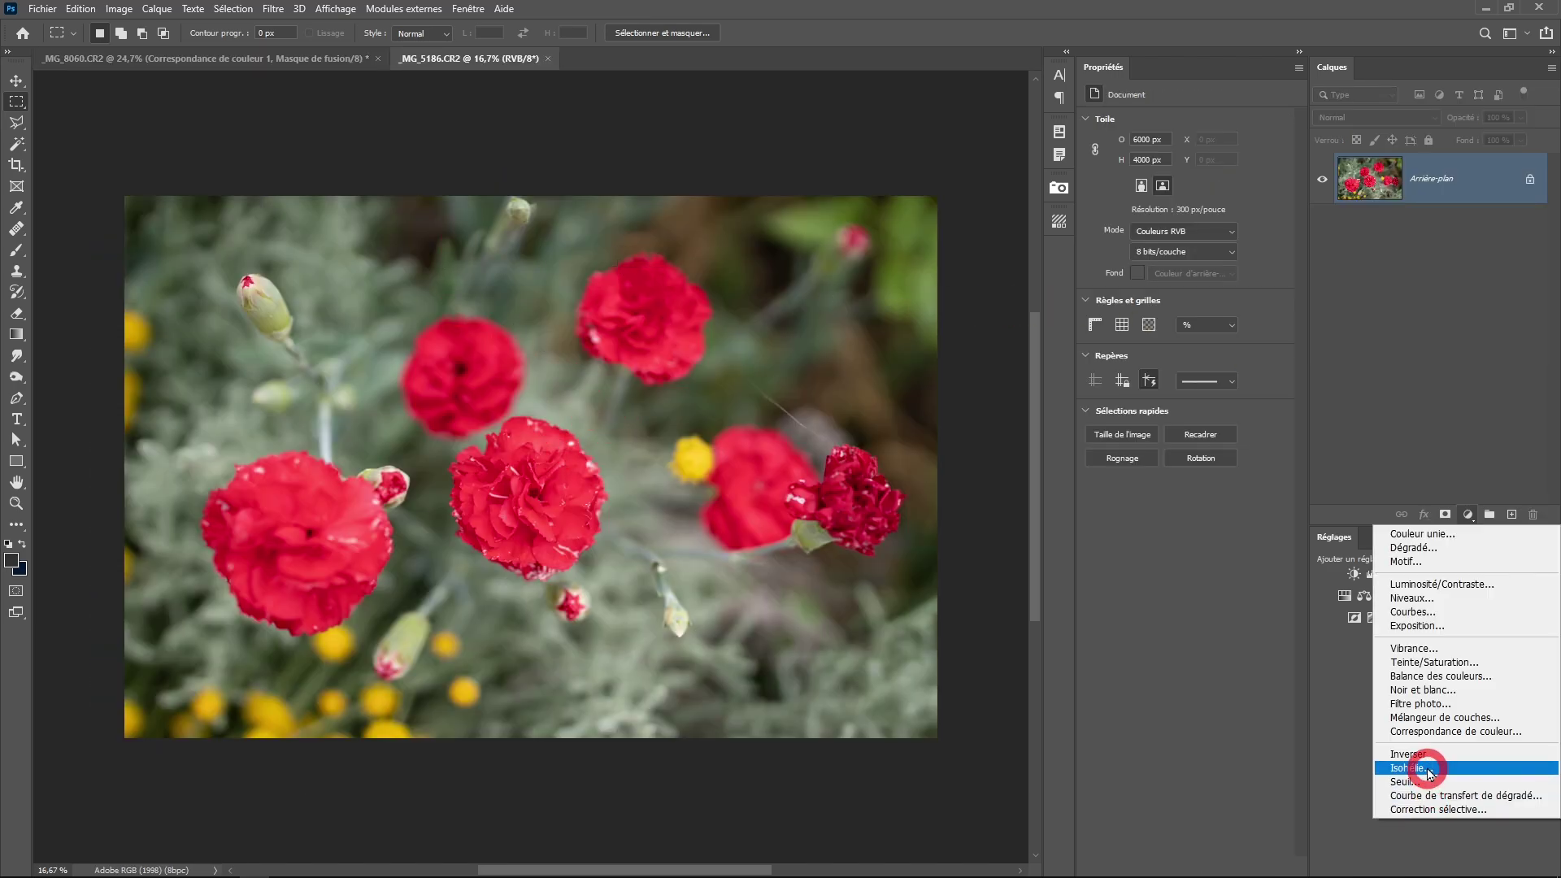
pyautogui.click(1424, 732)
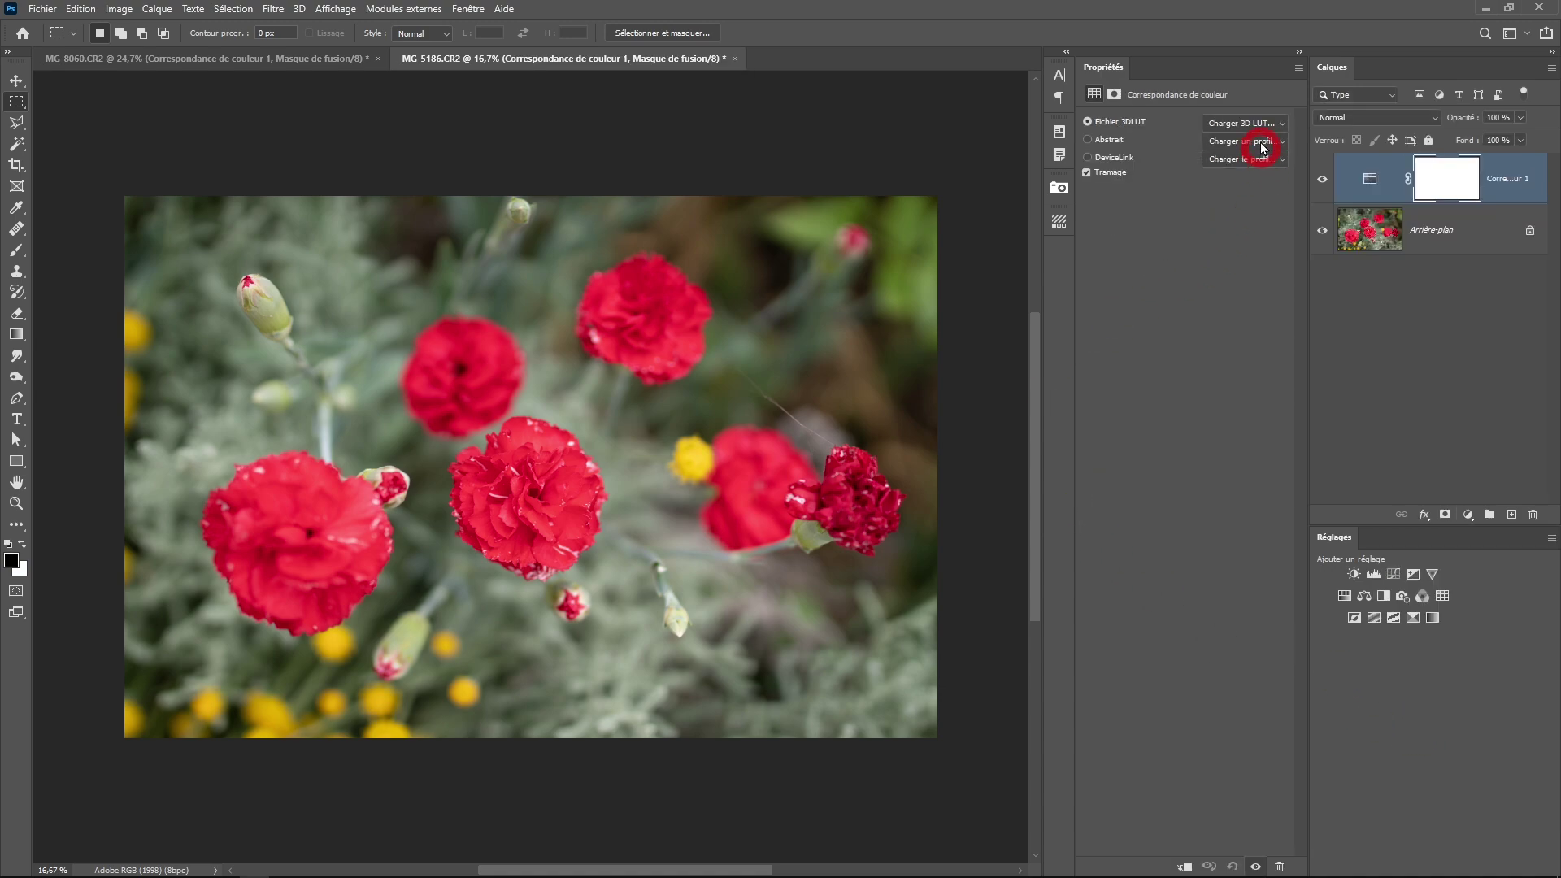
pyautogui.click(1238, 132)
pyautogui.click(1240, 134)
pyautogui.click(352, 203)
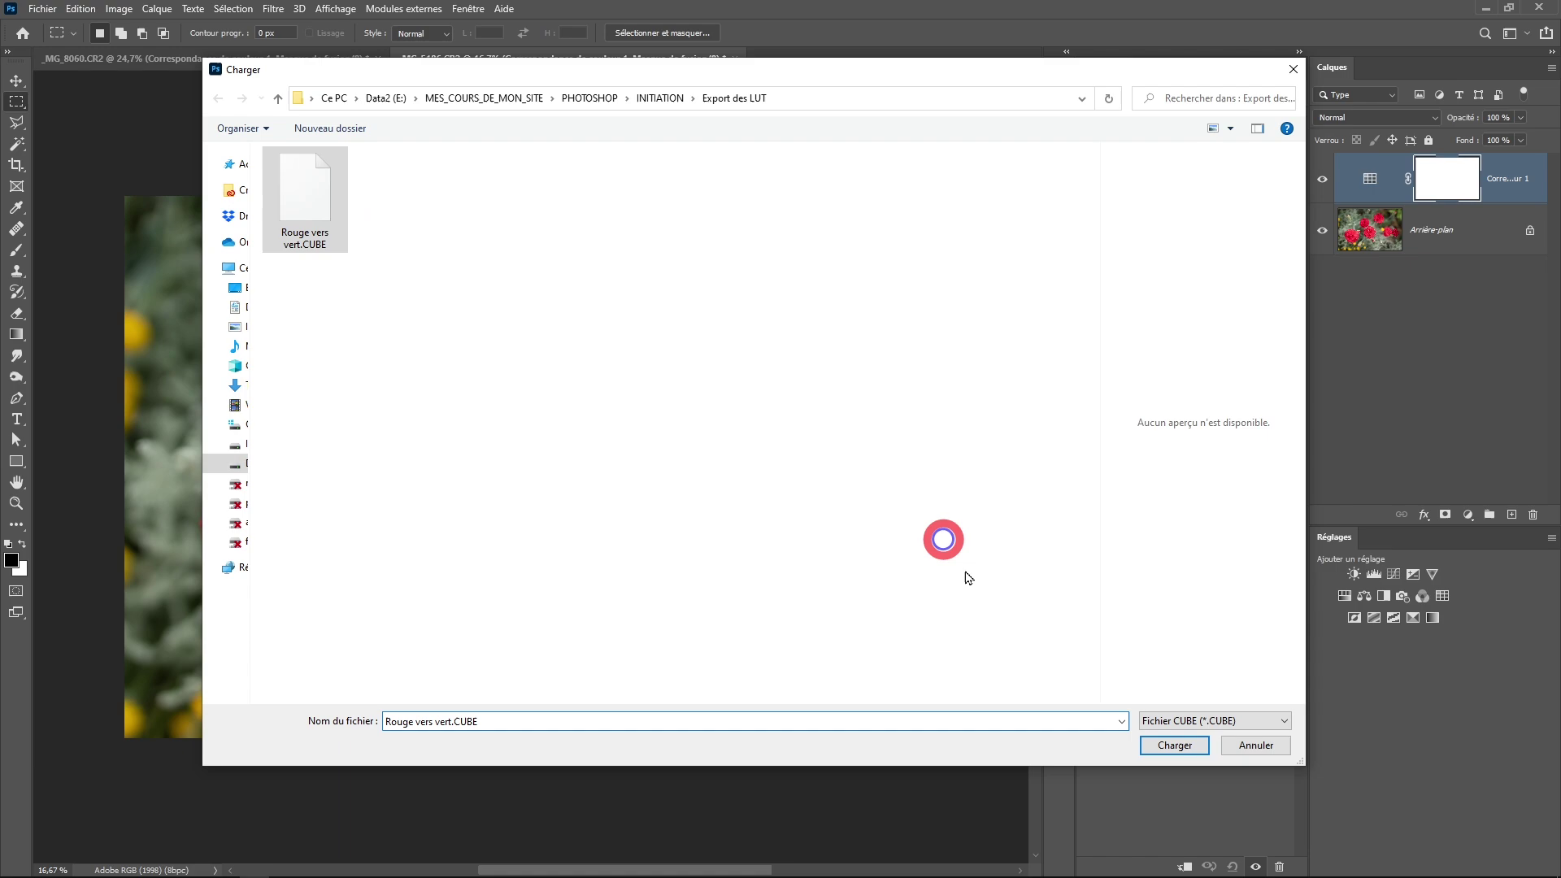
pyautogui.click(1174, 743)
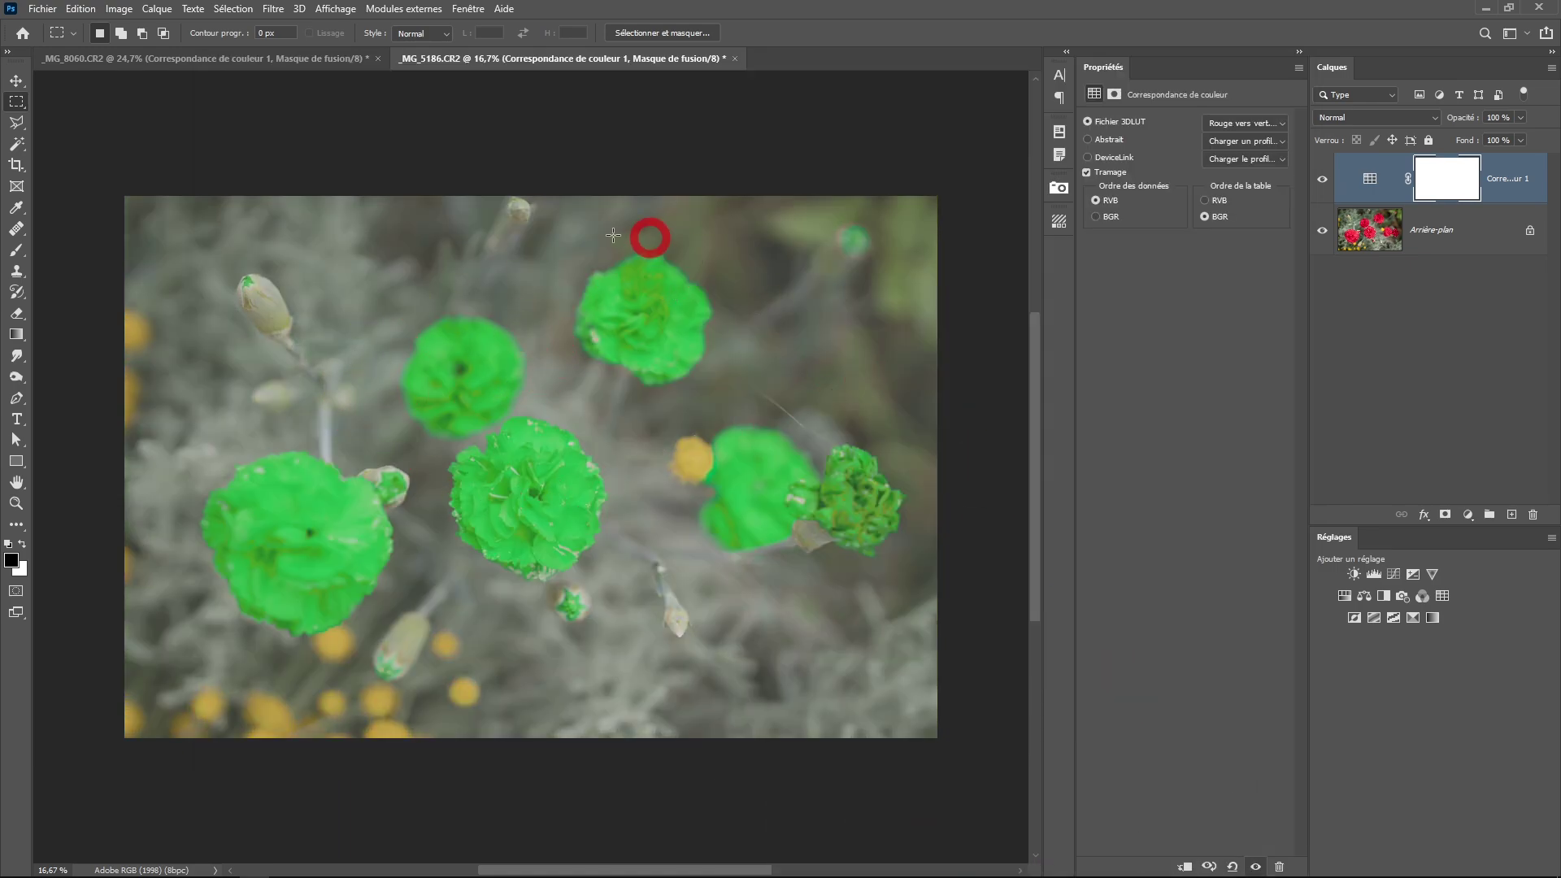
pyautogui.click(243, 60)
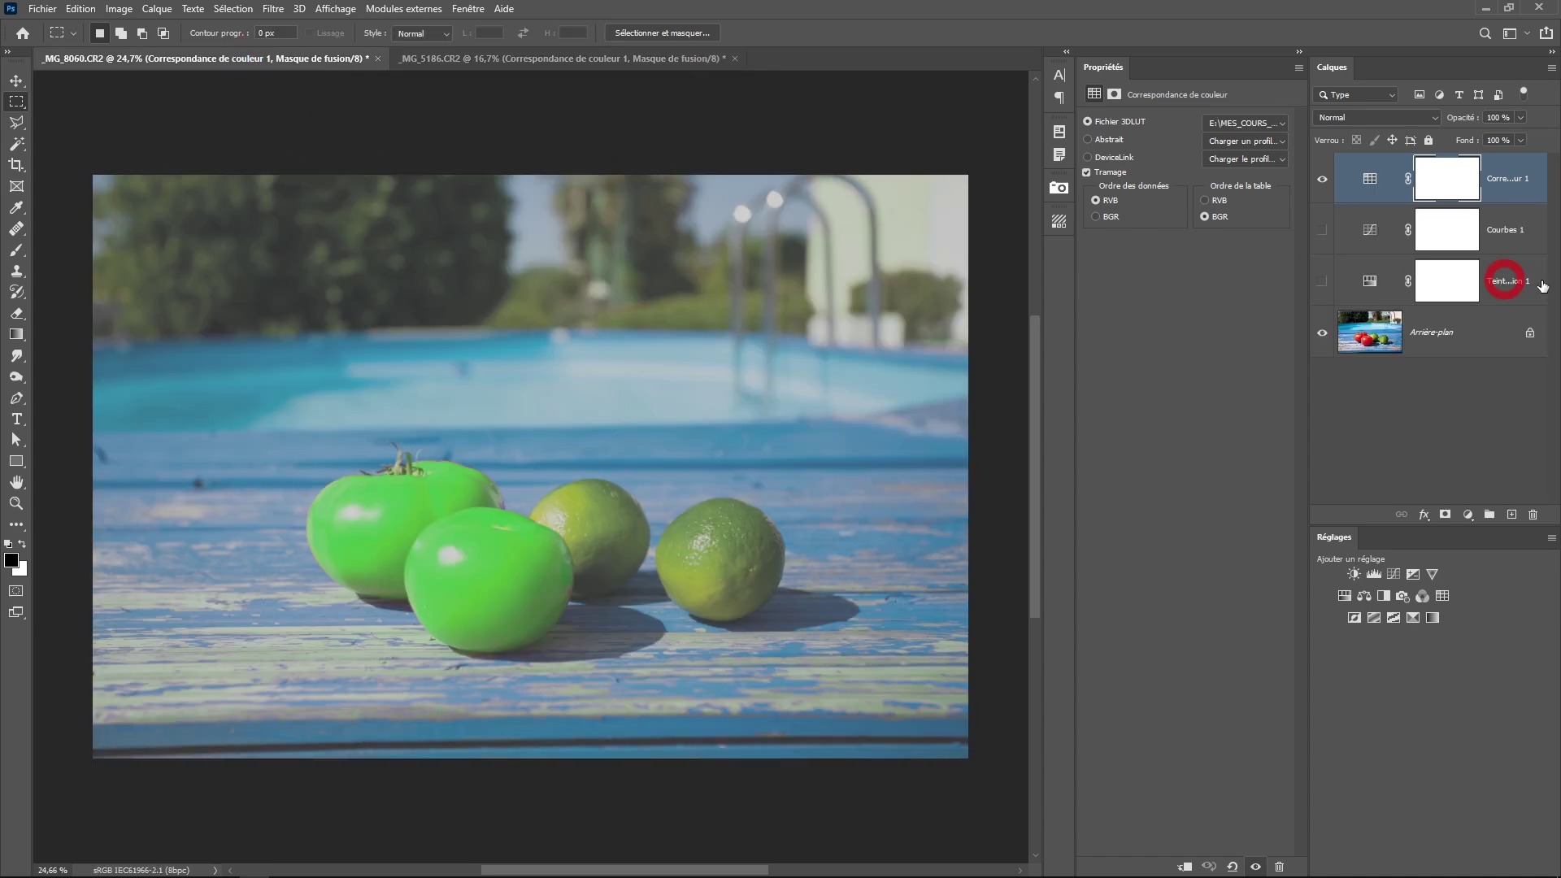
# Delete the Correspondance de couleur, Courbes and Teinte/Saturation adjustment layers from the tomato image
pyautogui.keyDown('shift'); pyautogui.click(1524, 281); pyautogui.keyUp('shift')
pyautogui.press('Delete')
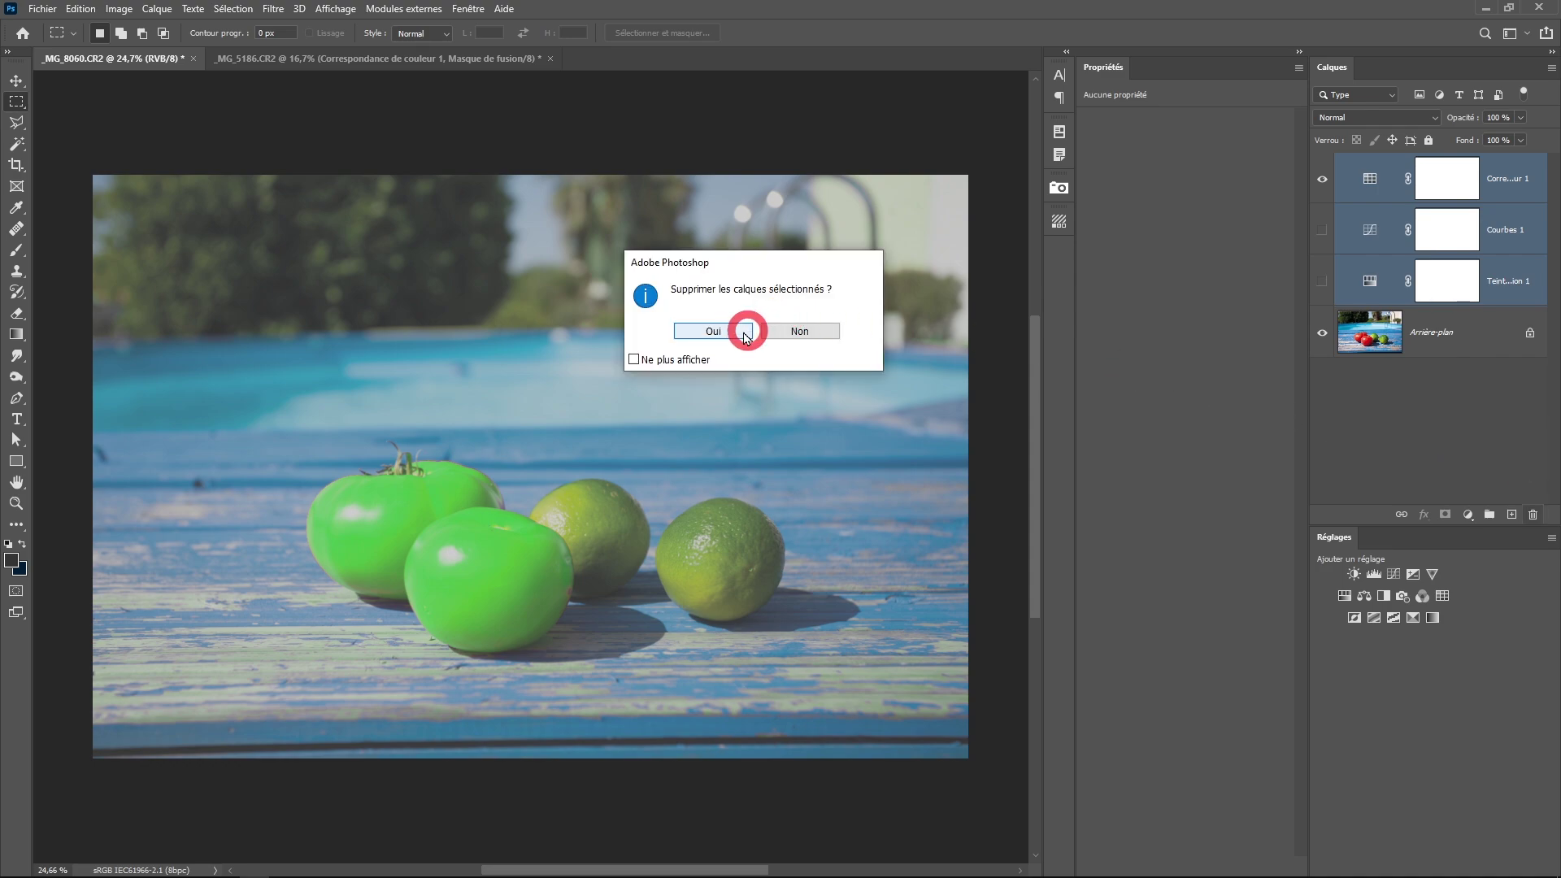
pyautogui.click(817, 310)
# Add a Couleur unie fill layer in orange (#e57c07) above the Arrière-plan layer
pyautogui.click(1467, 514)
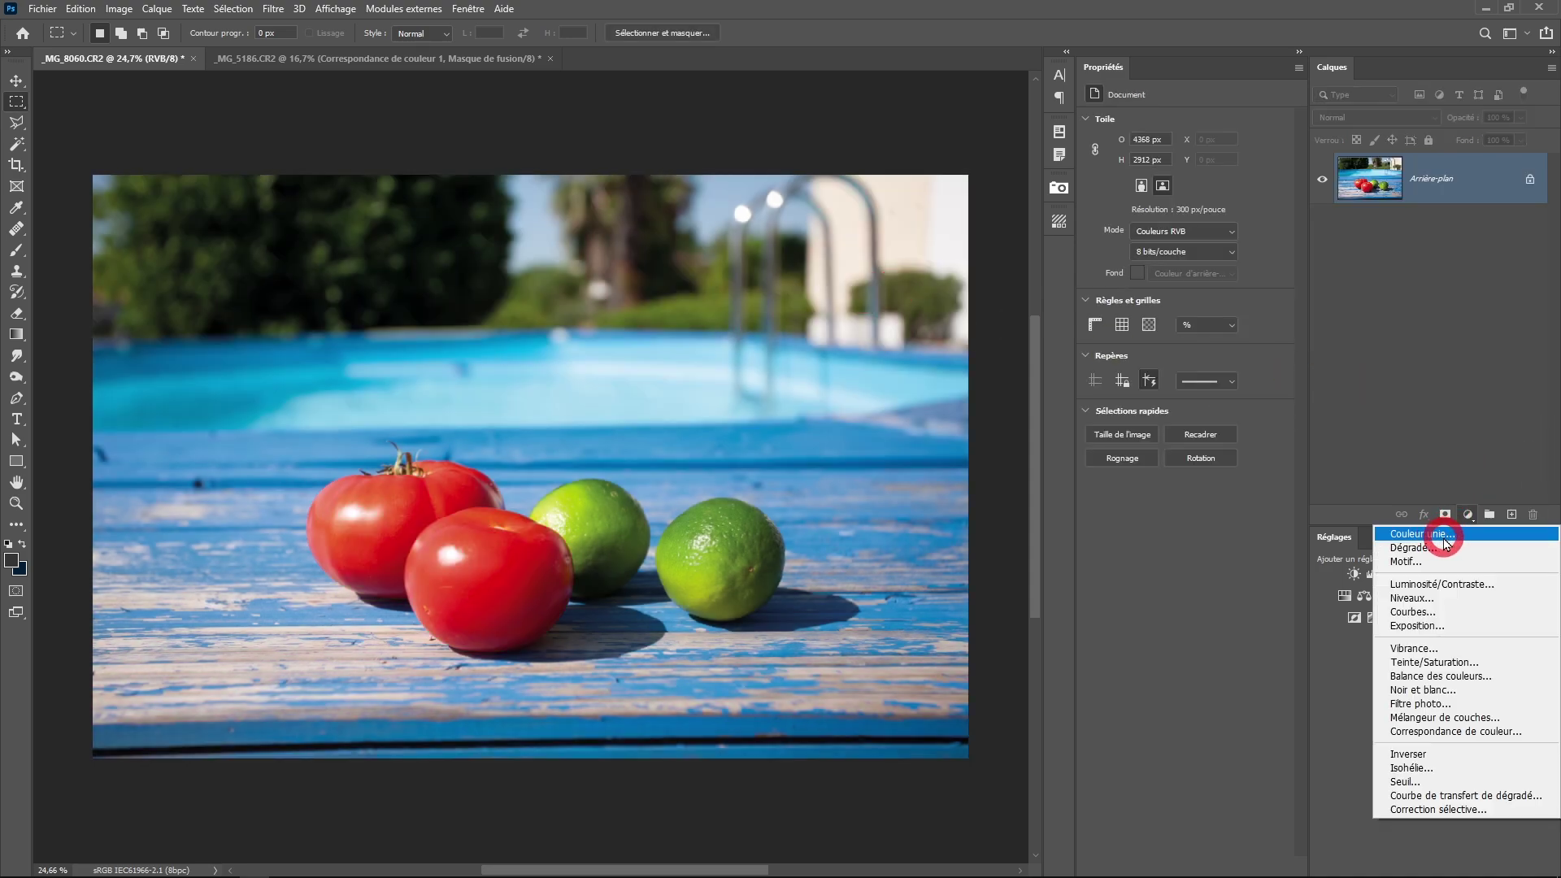
pyautogui.click(1444, 538)
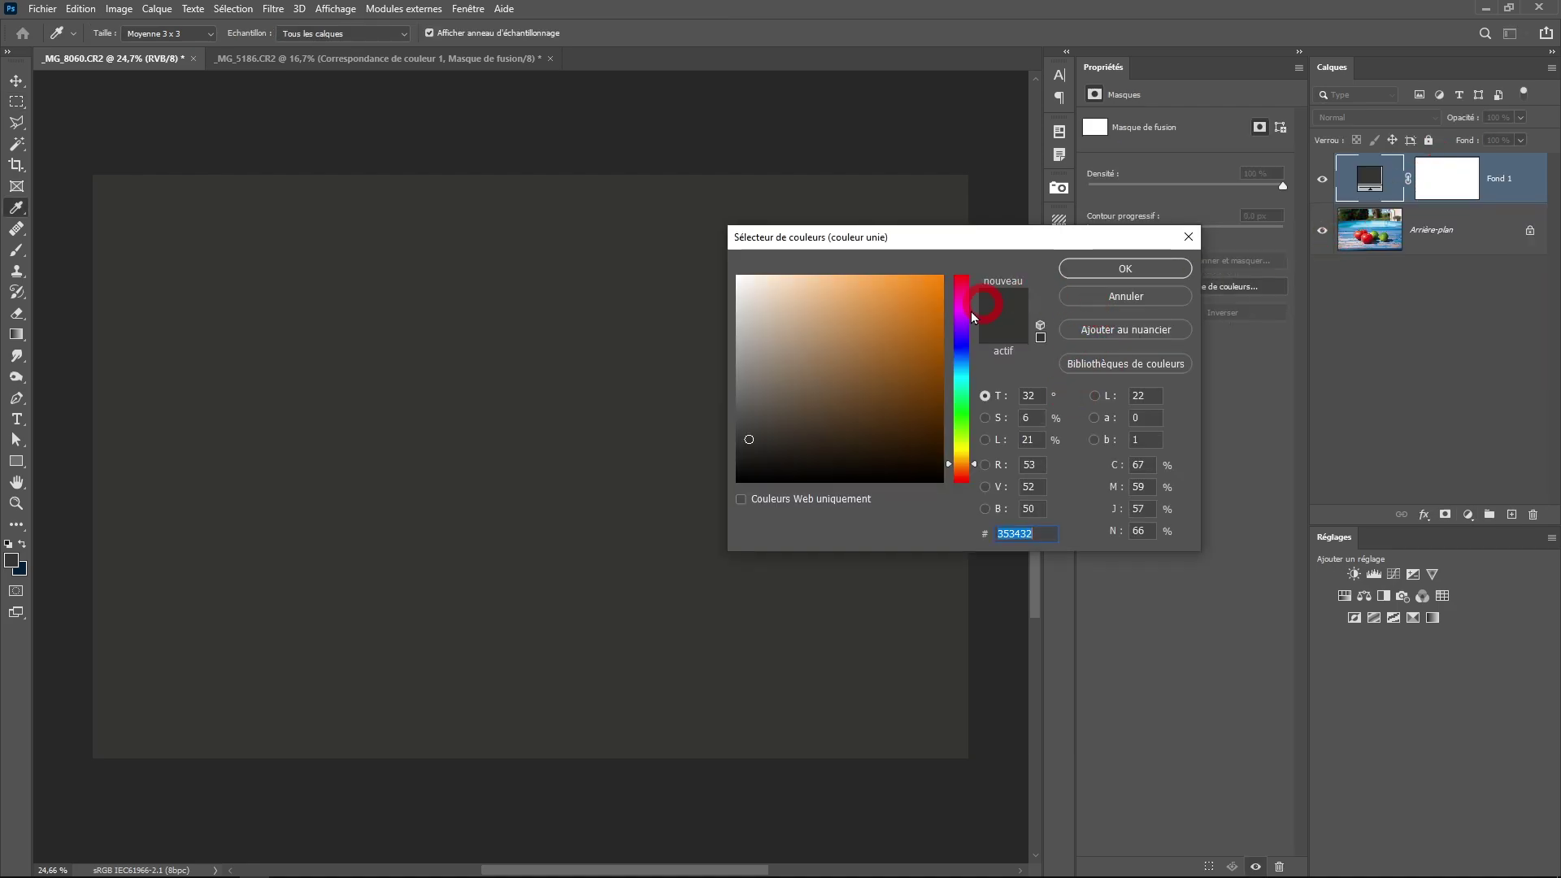
pyautogui.click(936, 297)
pyautogui.click(1120, 271)
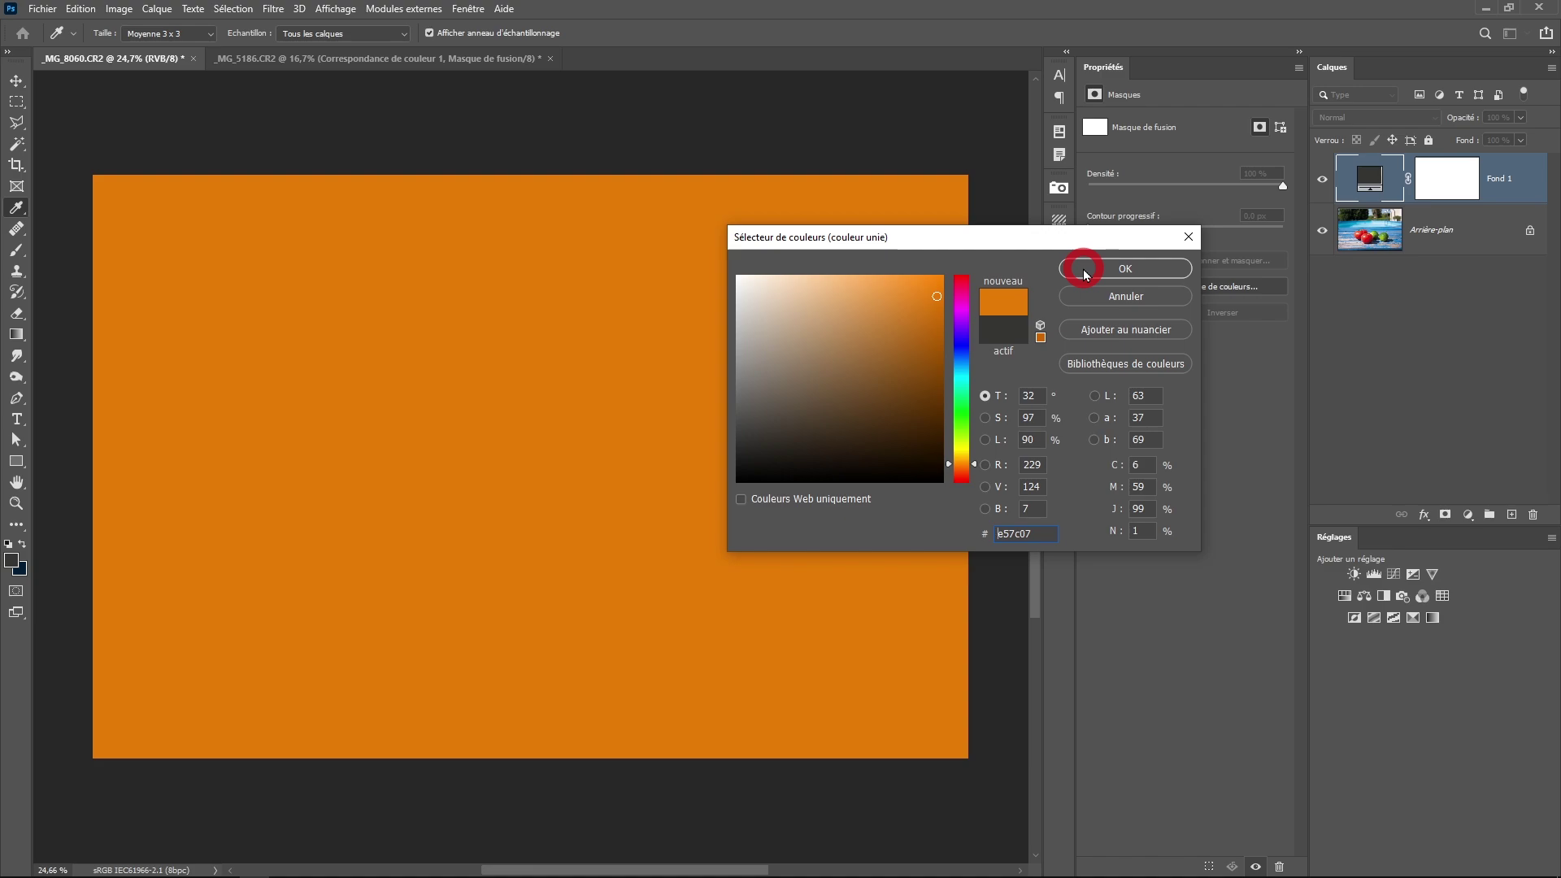
pyautogui.click(1086, 274)
# In the orange fill layer's blending options, split the Calque du dessous white slider to 38 / 109 so the colour stays in the shadows
pyautogui.click(1525, 175)
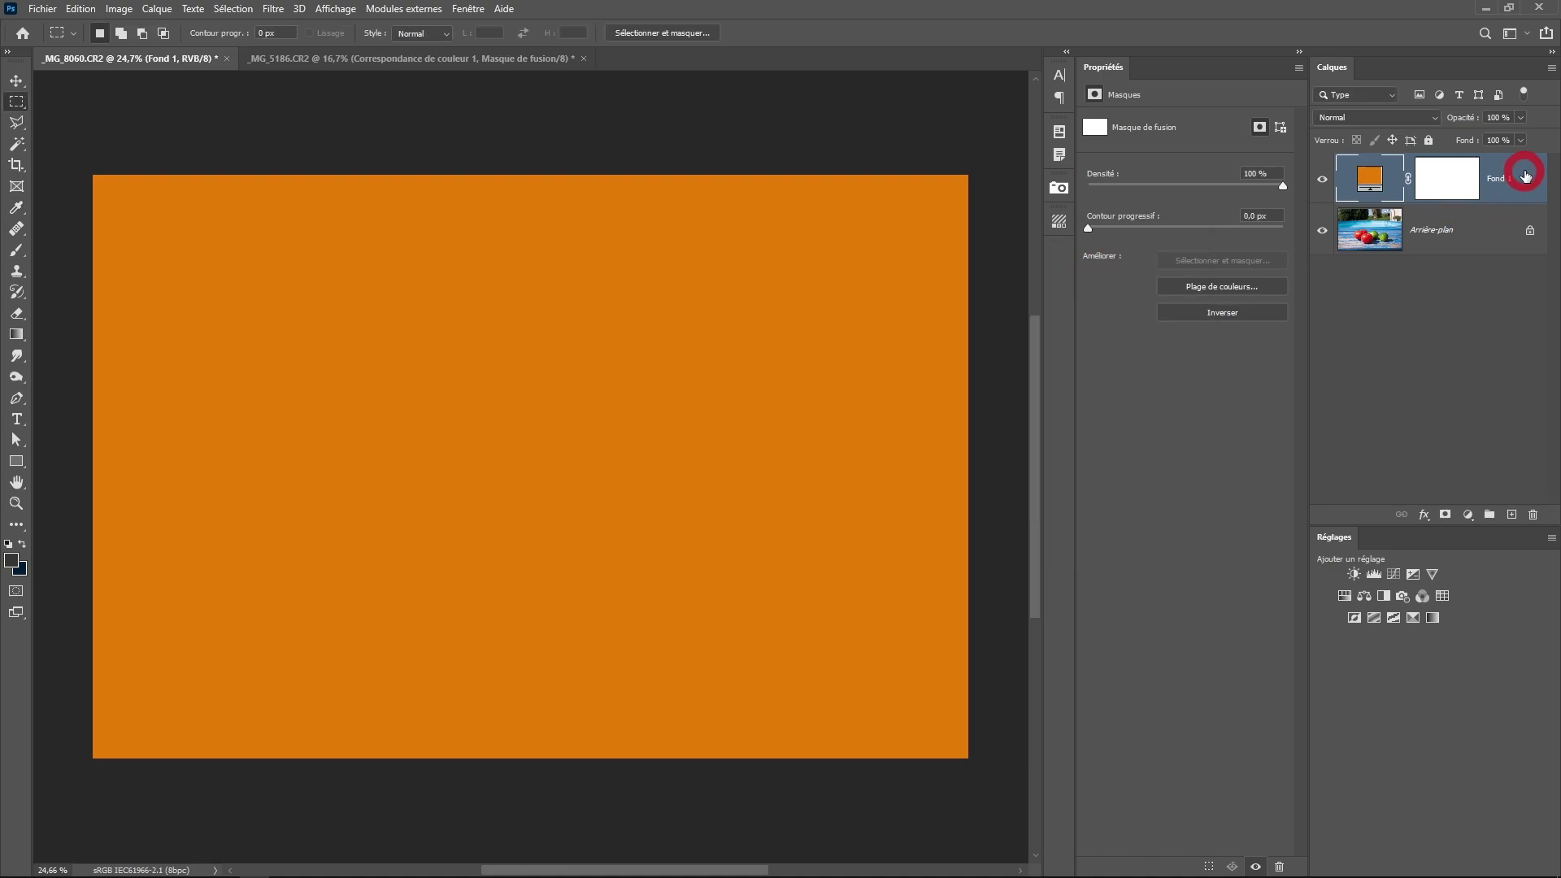
pyautogui.doubleClick(1526, 179)
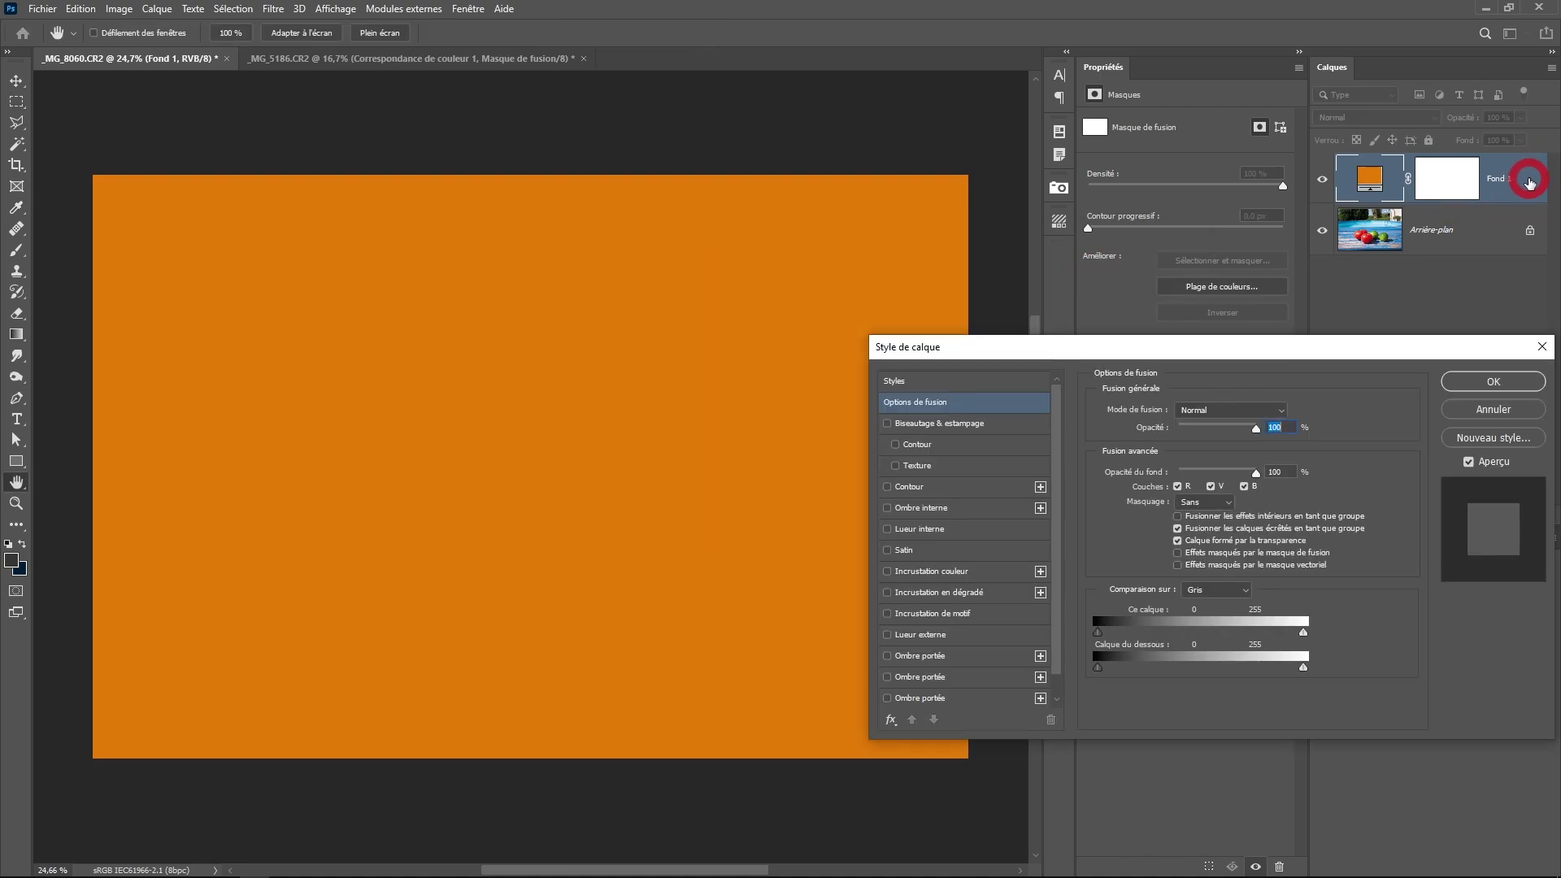
pyautogui.moveTo(1119, 349); pyautogui.dragTo(987, 282)
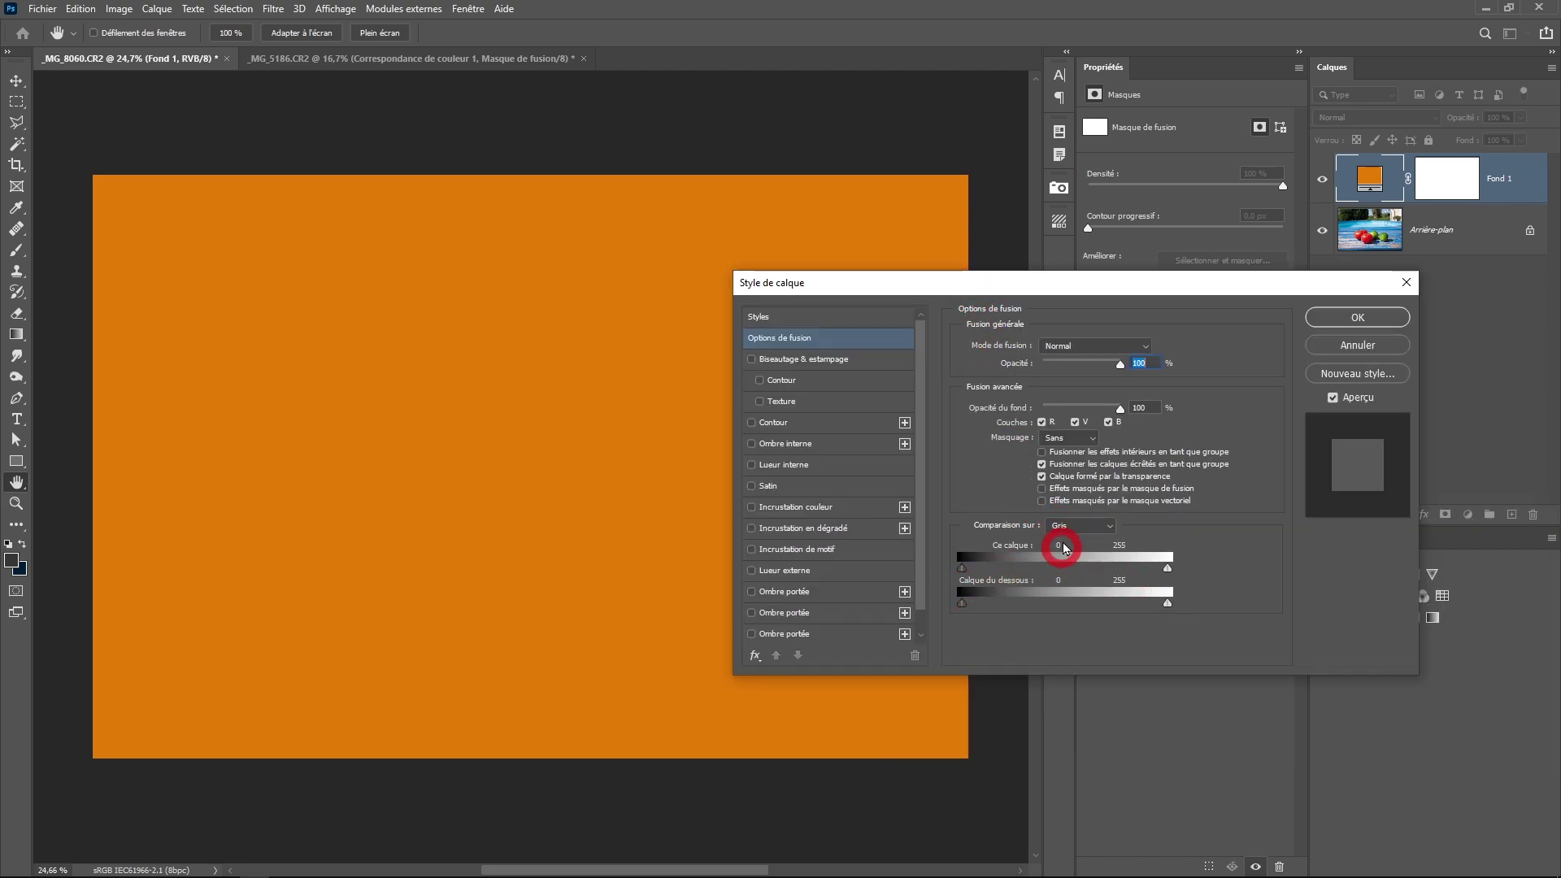
pyautogui.moveTo(1169, 605); pyautogui.dragTo(1076, 604)
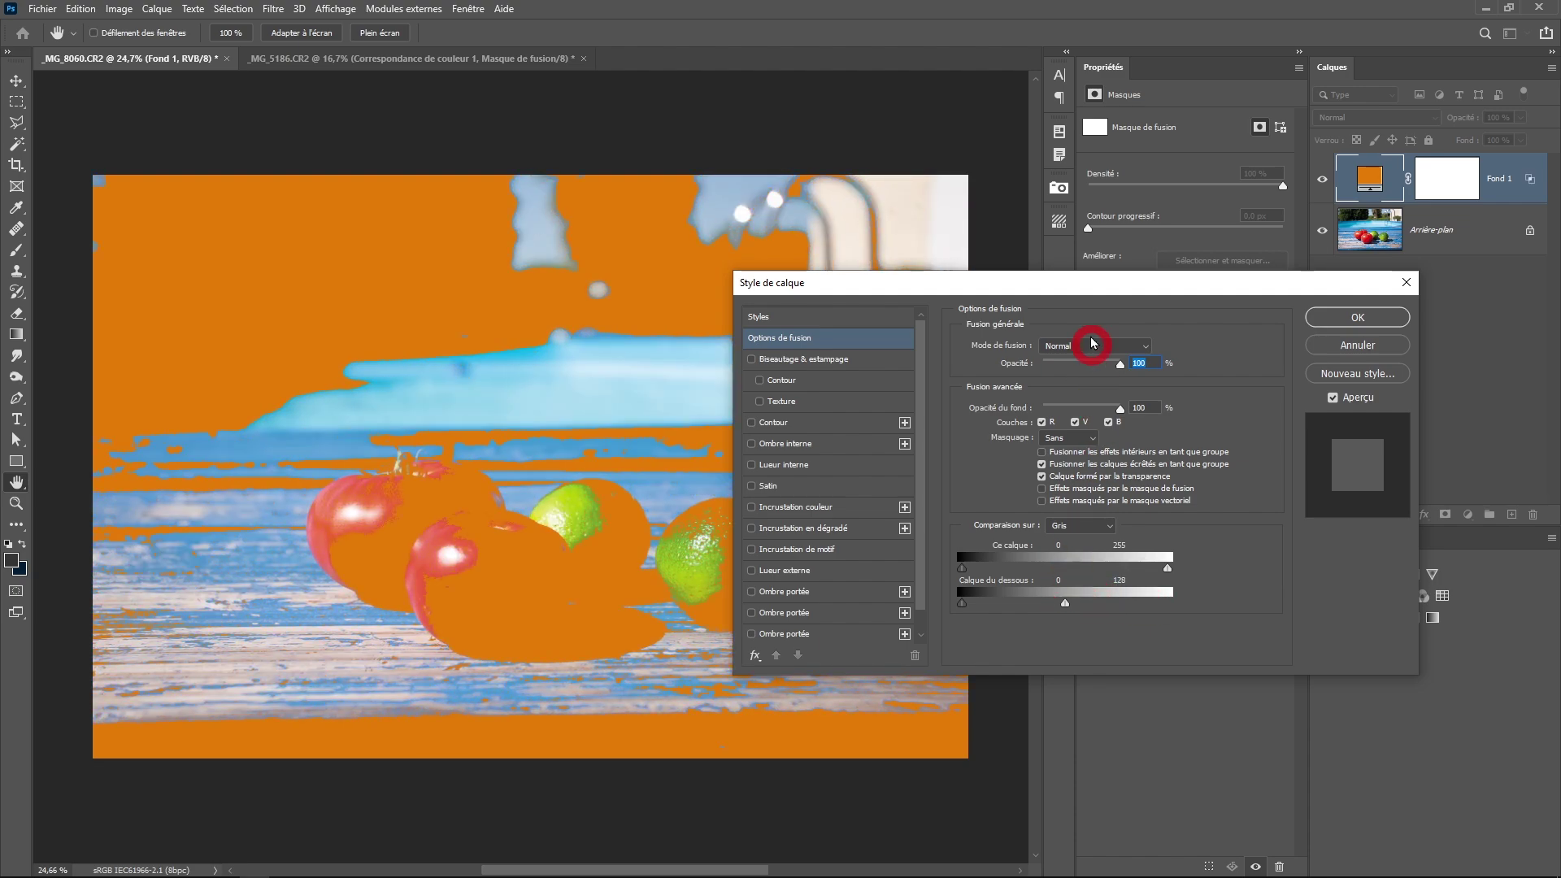
pyautogui.moveTo(1090, 277); pyautogui.dragTo(1210, 234)
pyautogui.moveTo(1185, 560); pyautogui.dragTo(1112, 561)
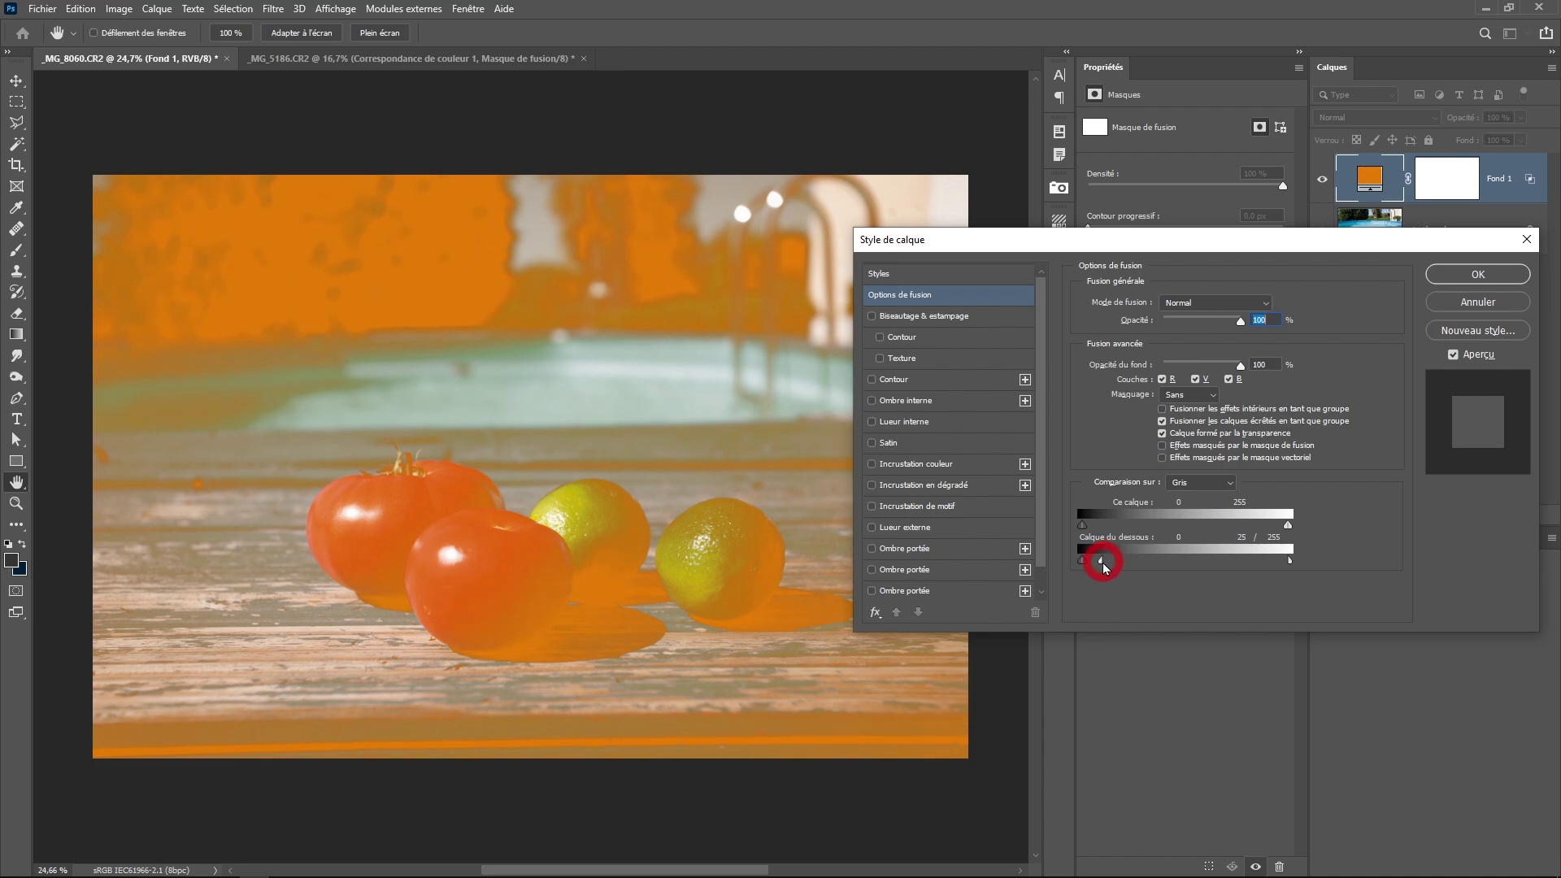
pyautogui.moveTo(1181, 244); pyautogui.dragTo(1221, 394)
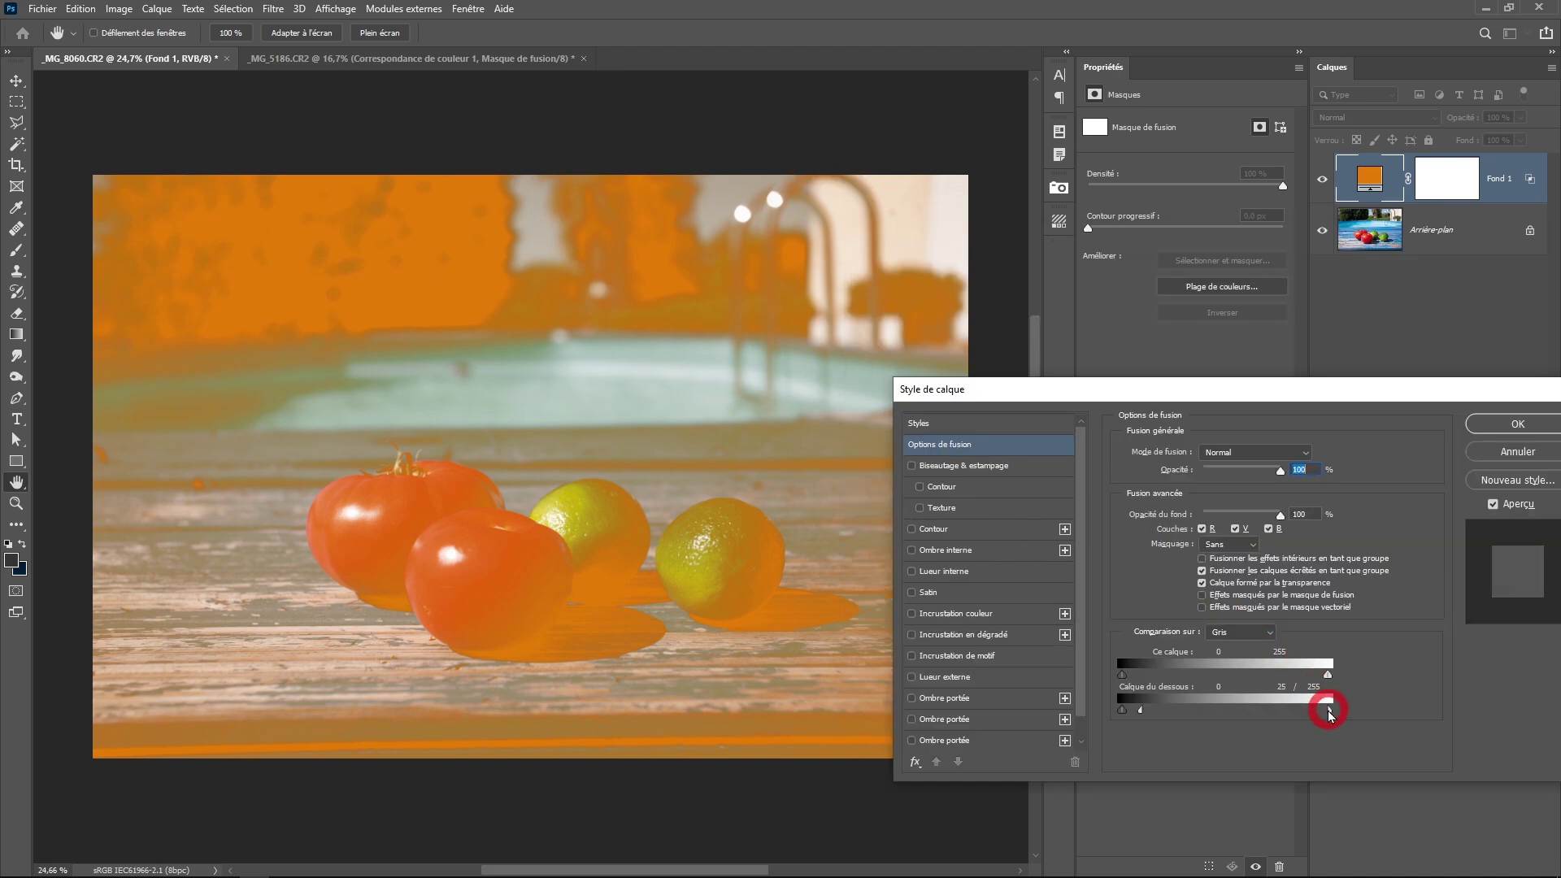
pyautogui.moveTo(1328, 708); pyautogui.dragTo(1118, 709)
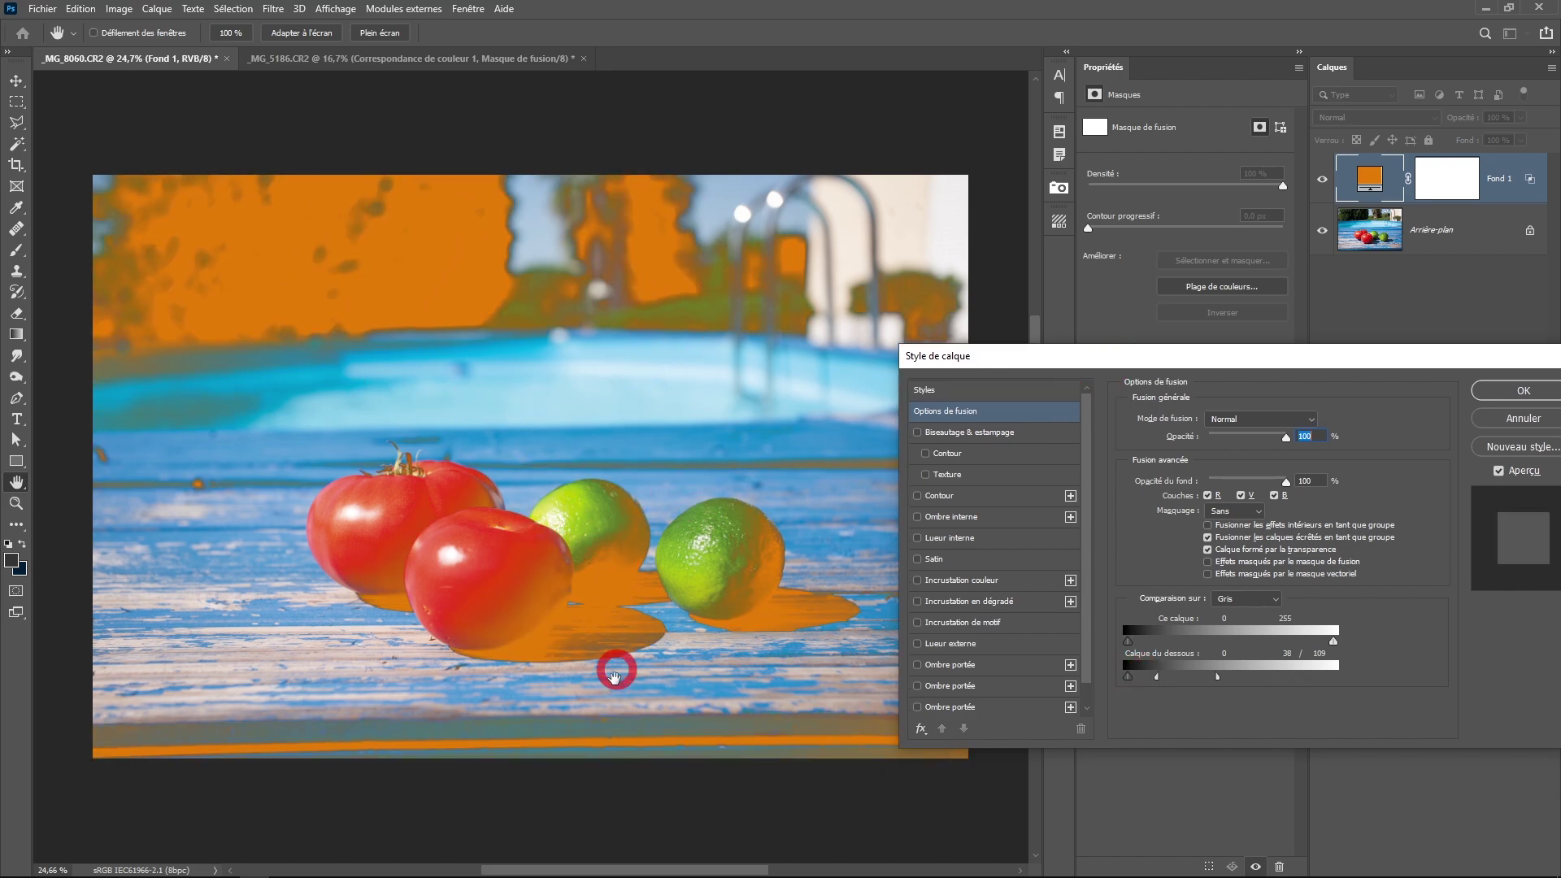
pyautogui.moveTo(1090, 358); pyautogui.dragTo(969, 333)
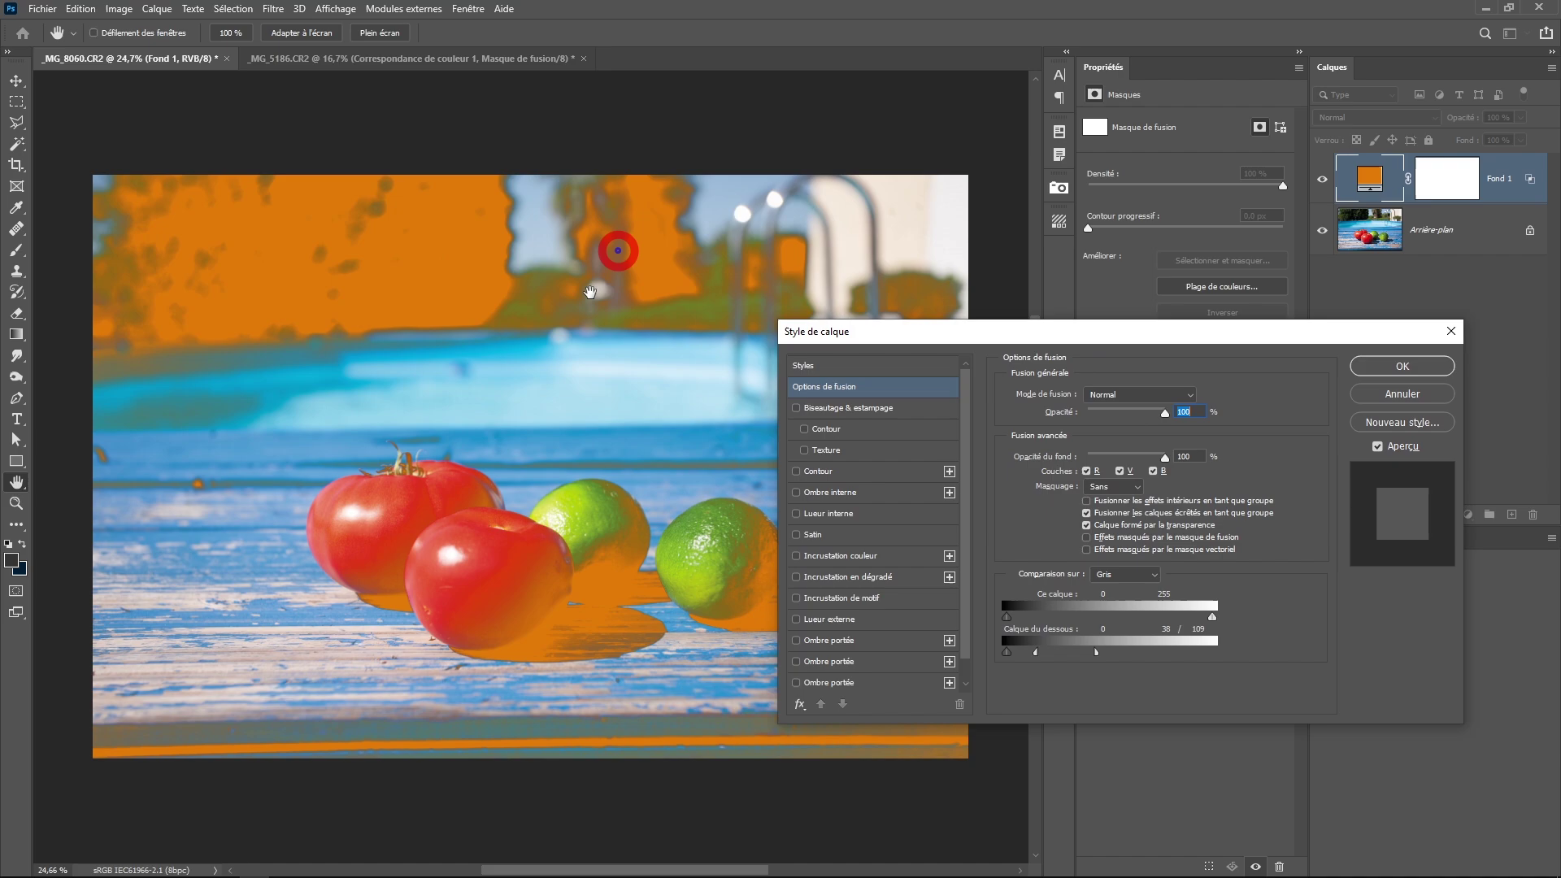
pyautogui.click(1390, 365)
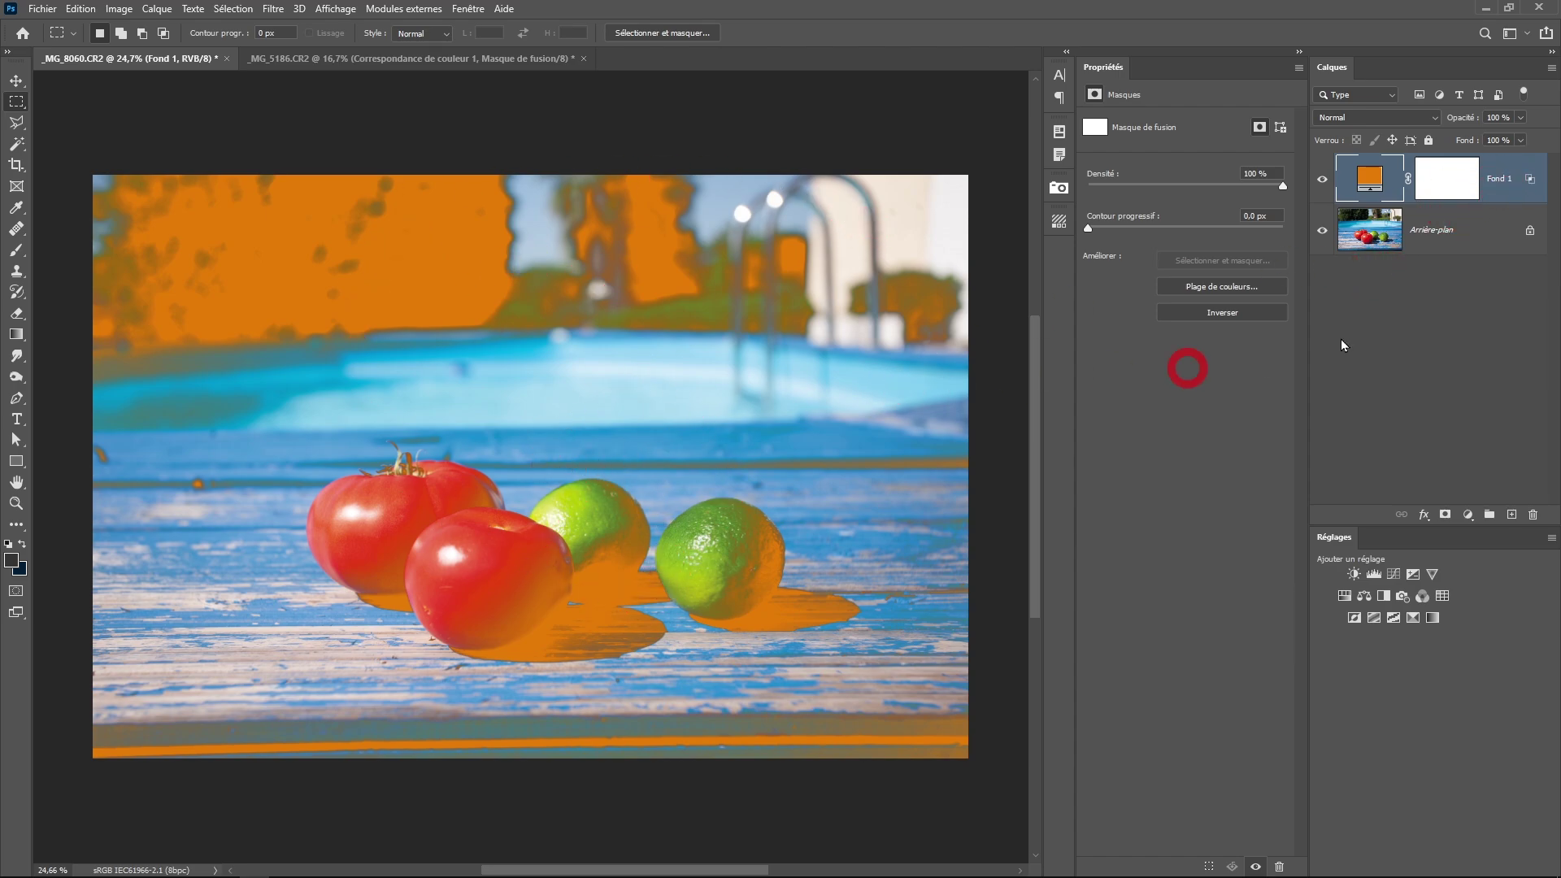
# Test the orange blending by adding a Courbes adjustment layer above Arrière-plan and moving its white point, and delete that layer
pyautogui.click(1446, 247)
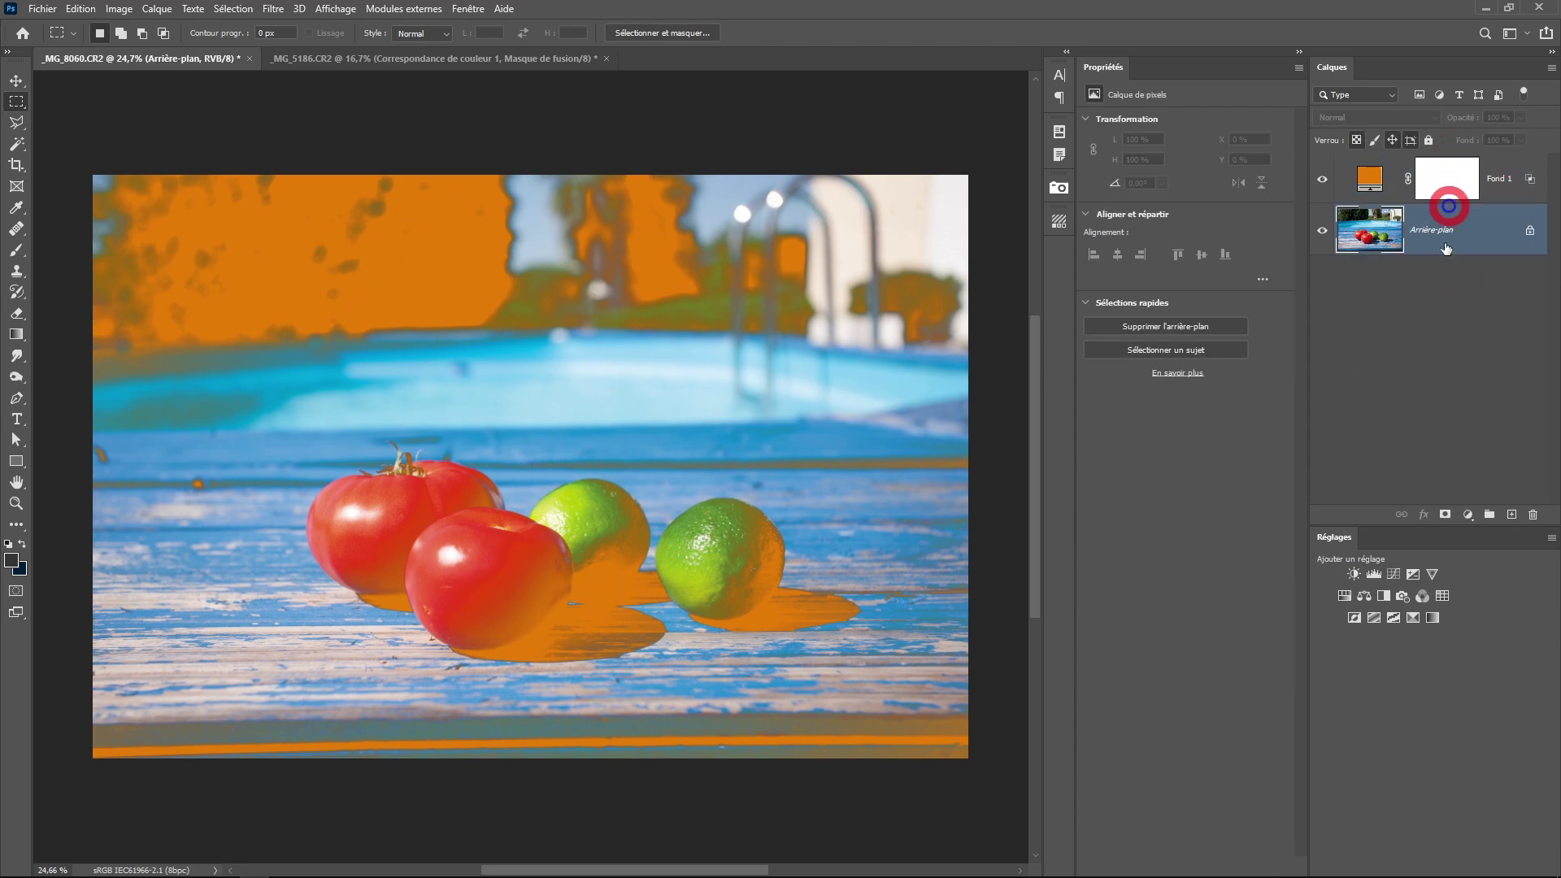
pyautogui.click(1467, 514)
pyautogui.click(1414, 622)
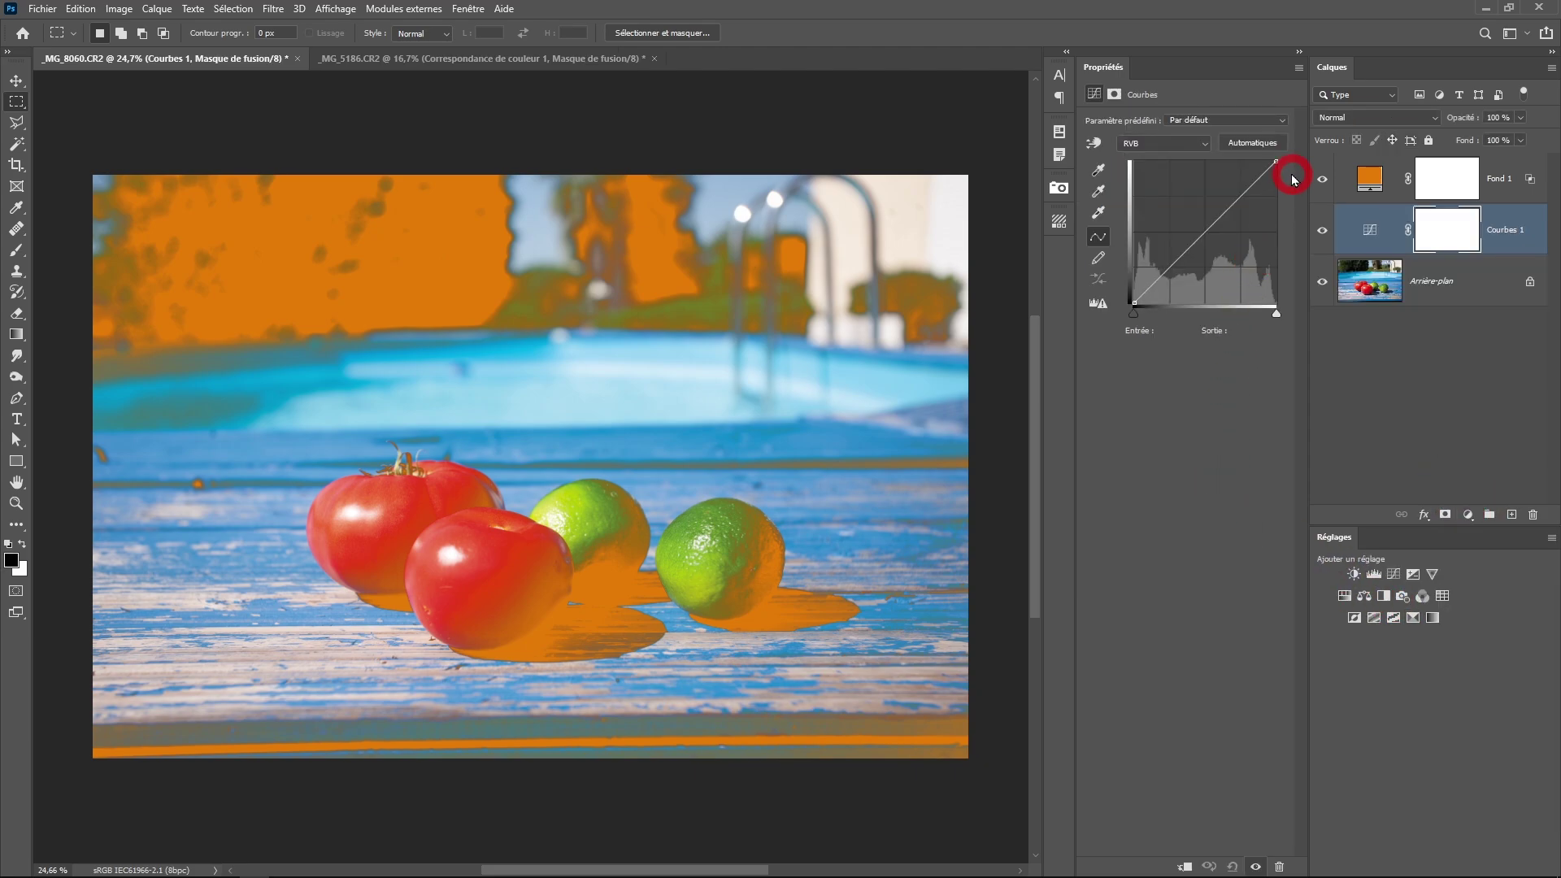
pyautogui.moveTo(1277, 163); pyautogui.dragTo(1343, 118)
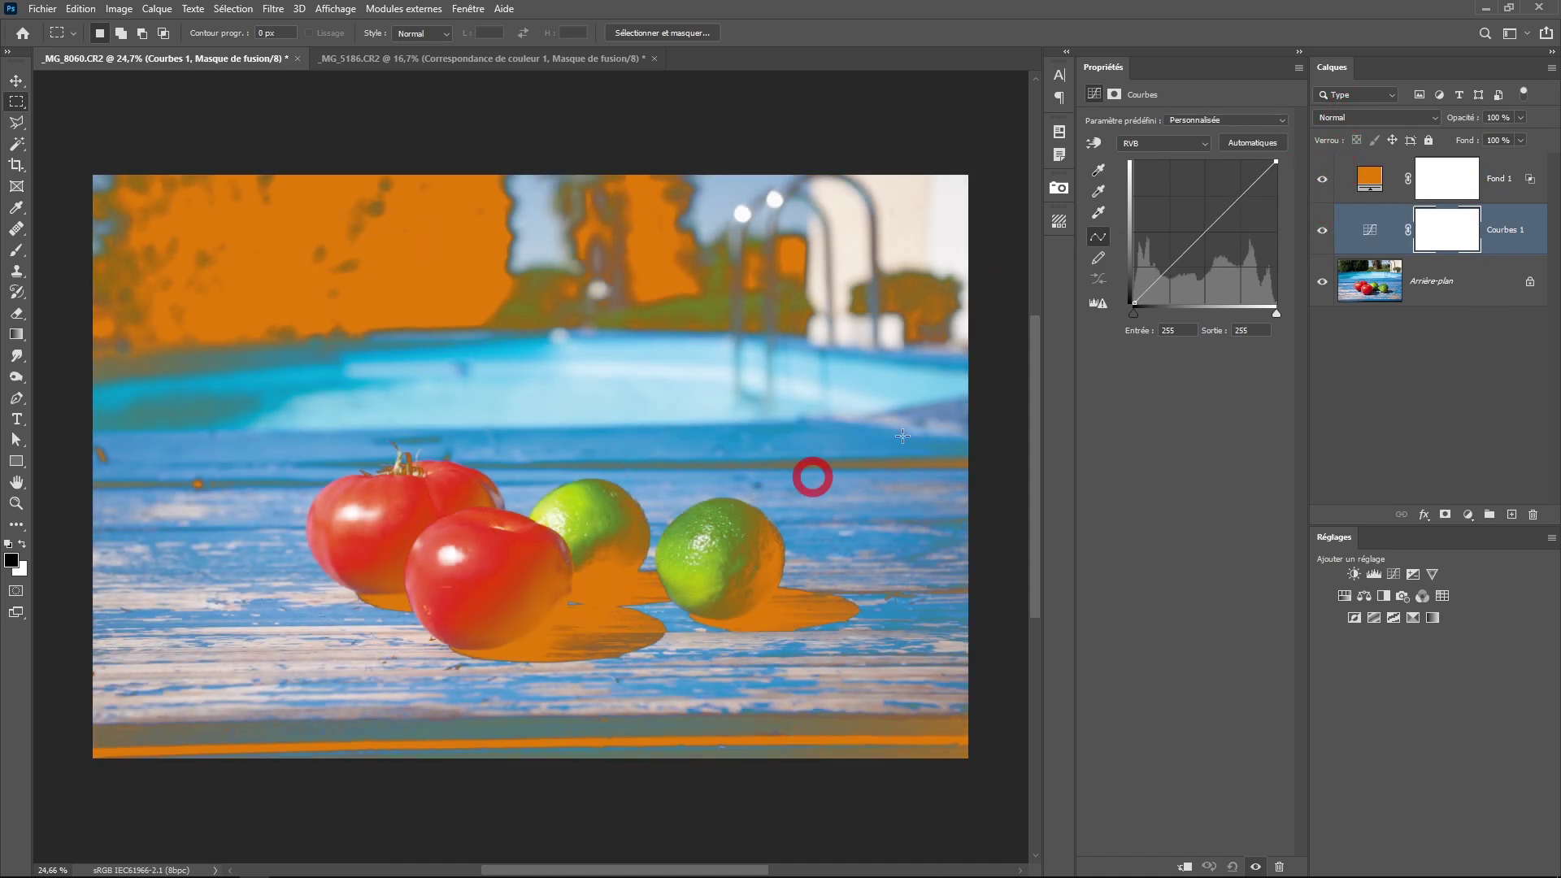
pyautogui.moveTo(1523, 230); pyautogui.dragTo(1536, 507)
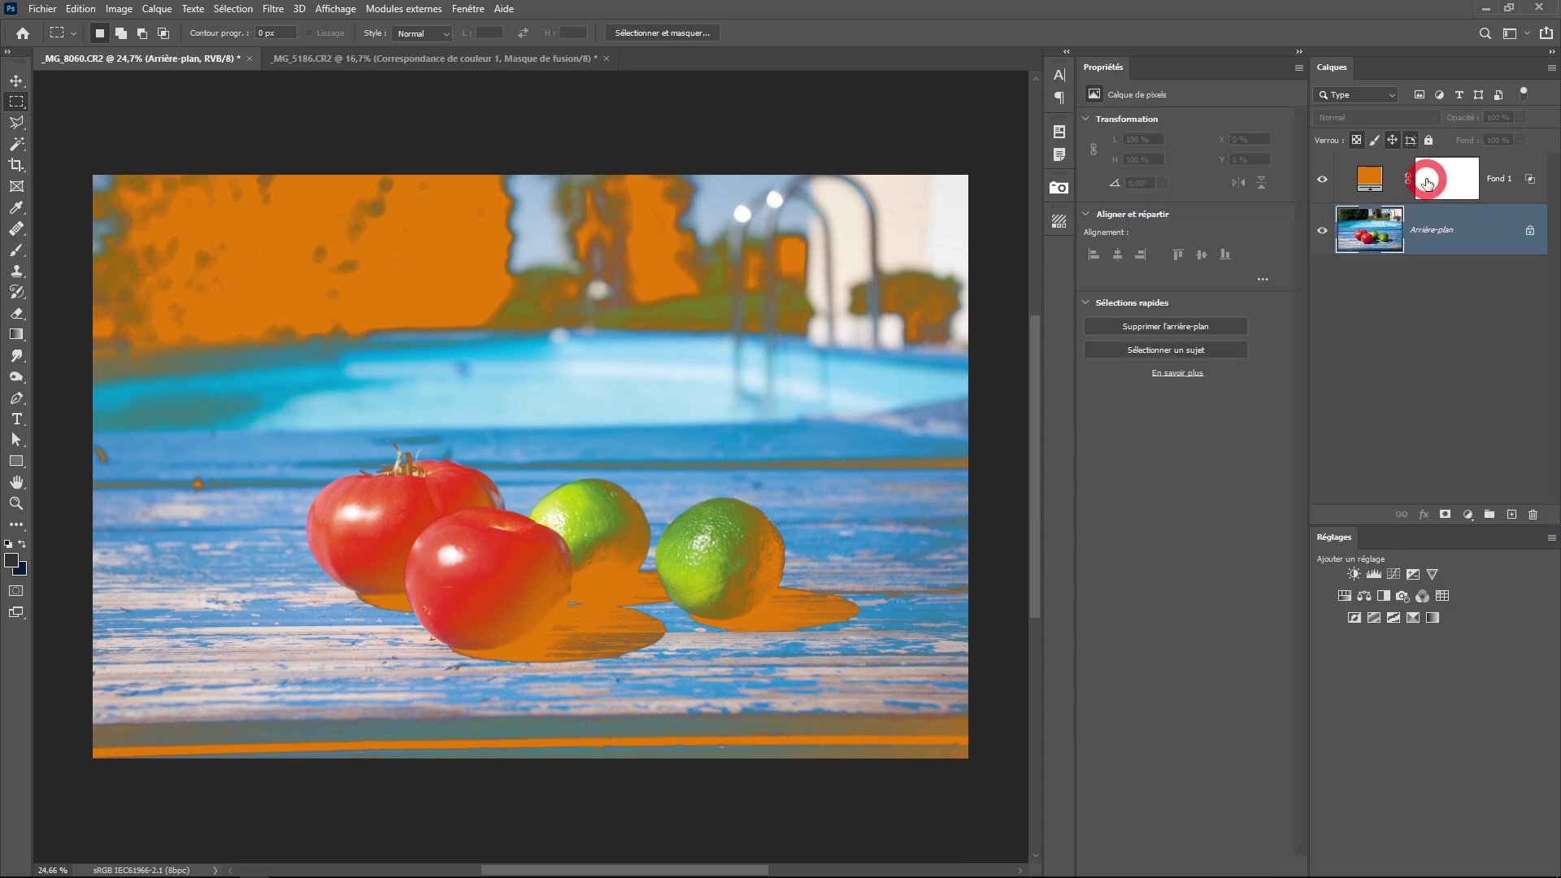
# Export the orange fill look as a colour lookup table described "Orange dans les ombres", in the CUBE format only
pyautogui.click(1370, 175)
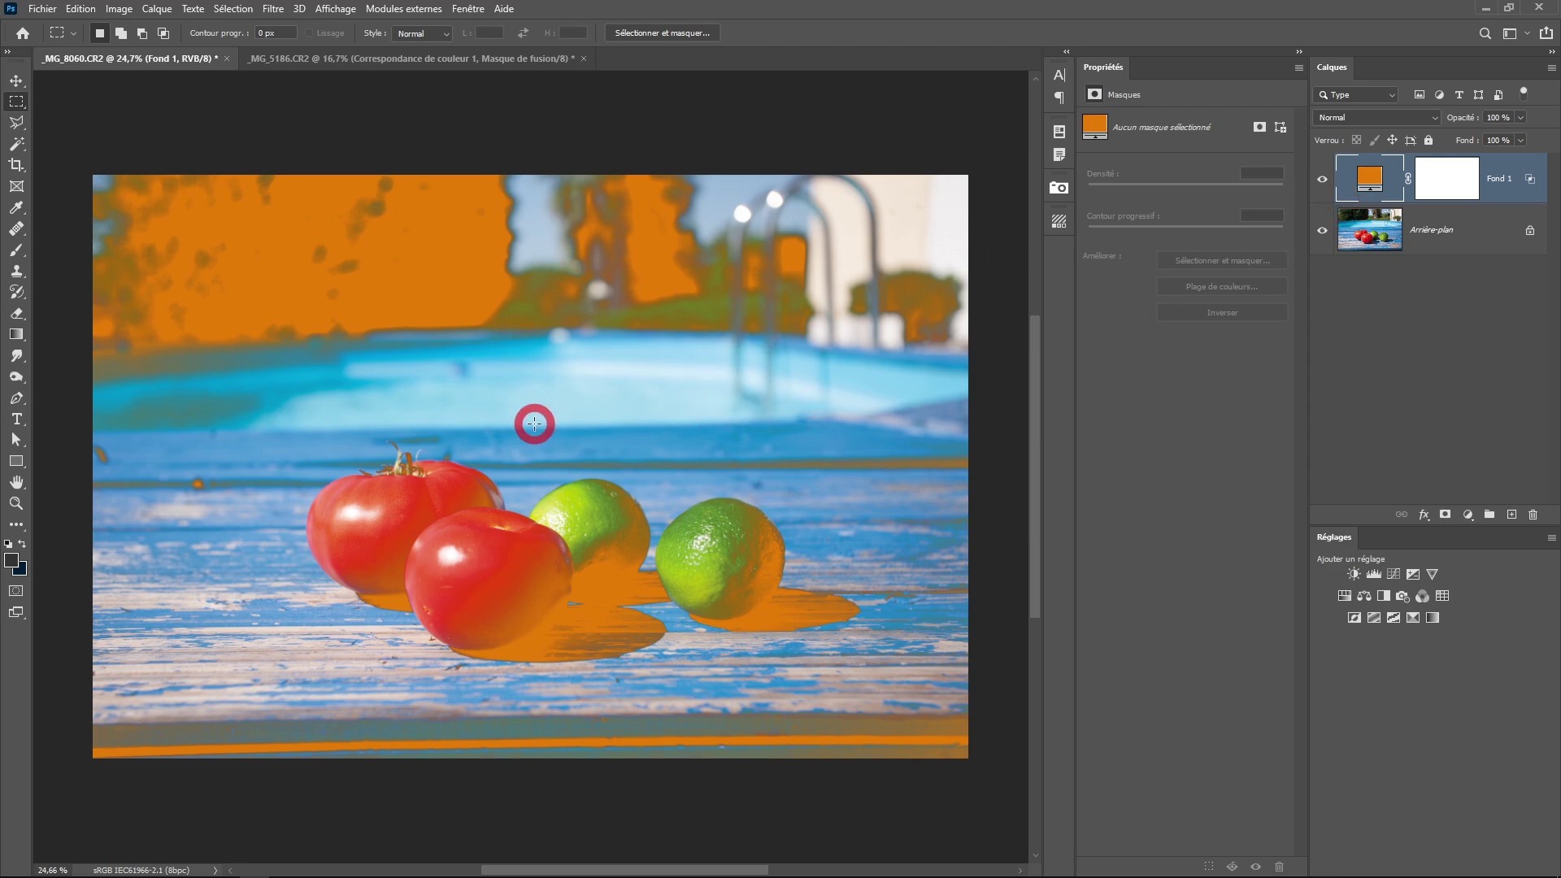
pyautogui.click(43, 9)
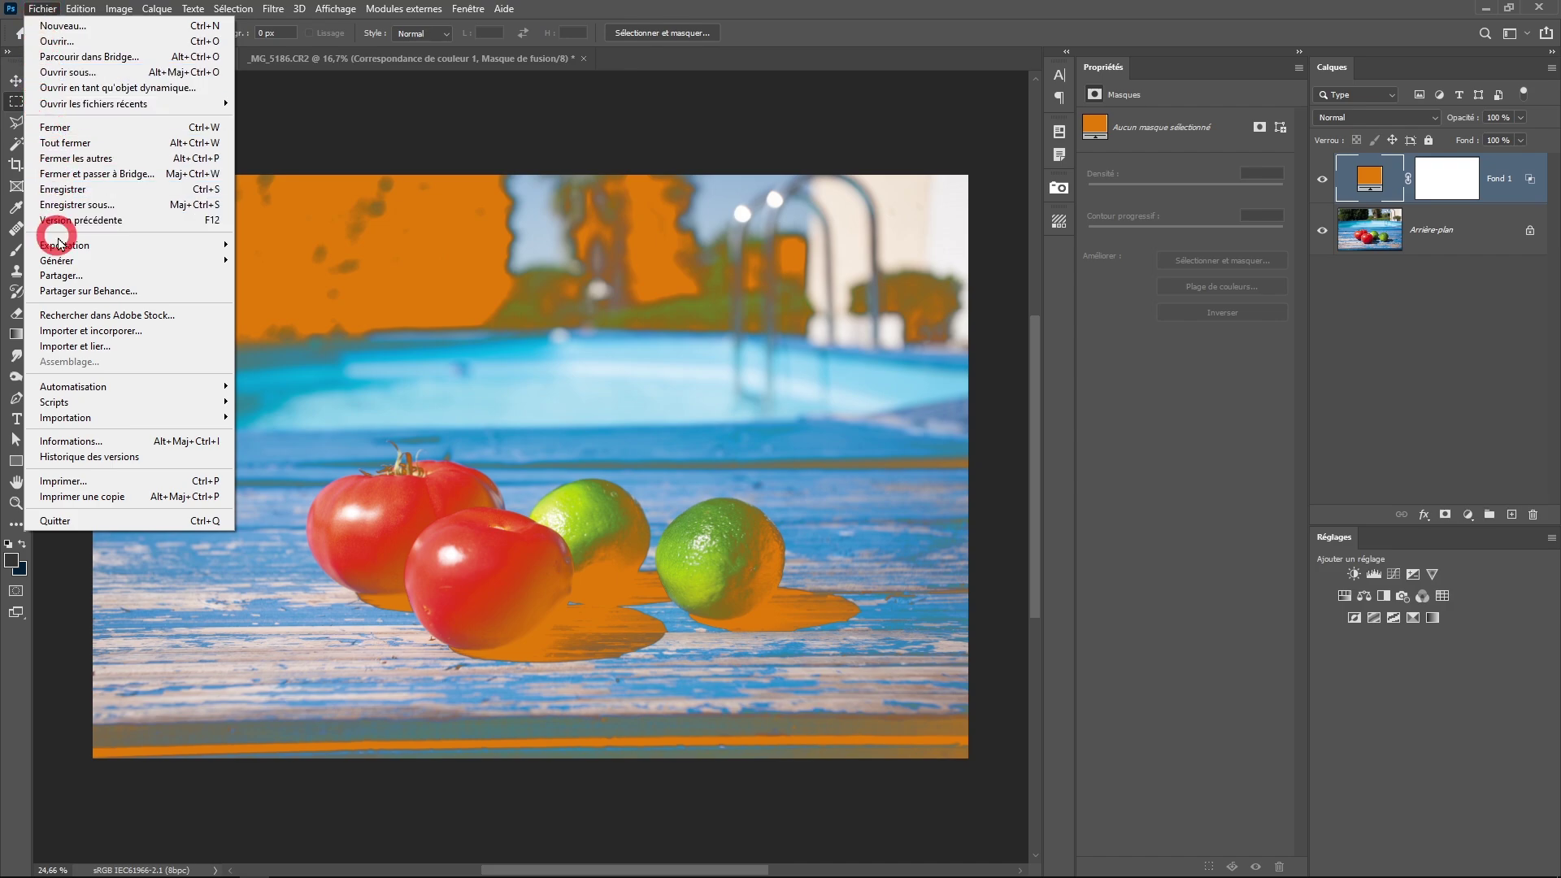
pyautogui.moveTo(56, 245)
pyautogui.click(300, 425)
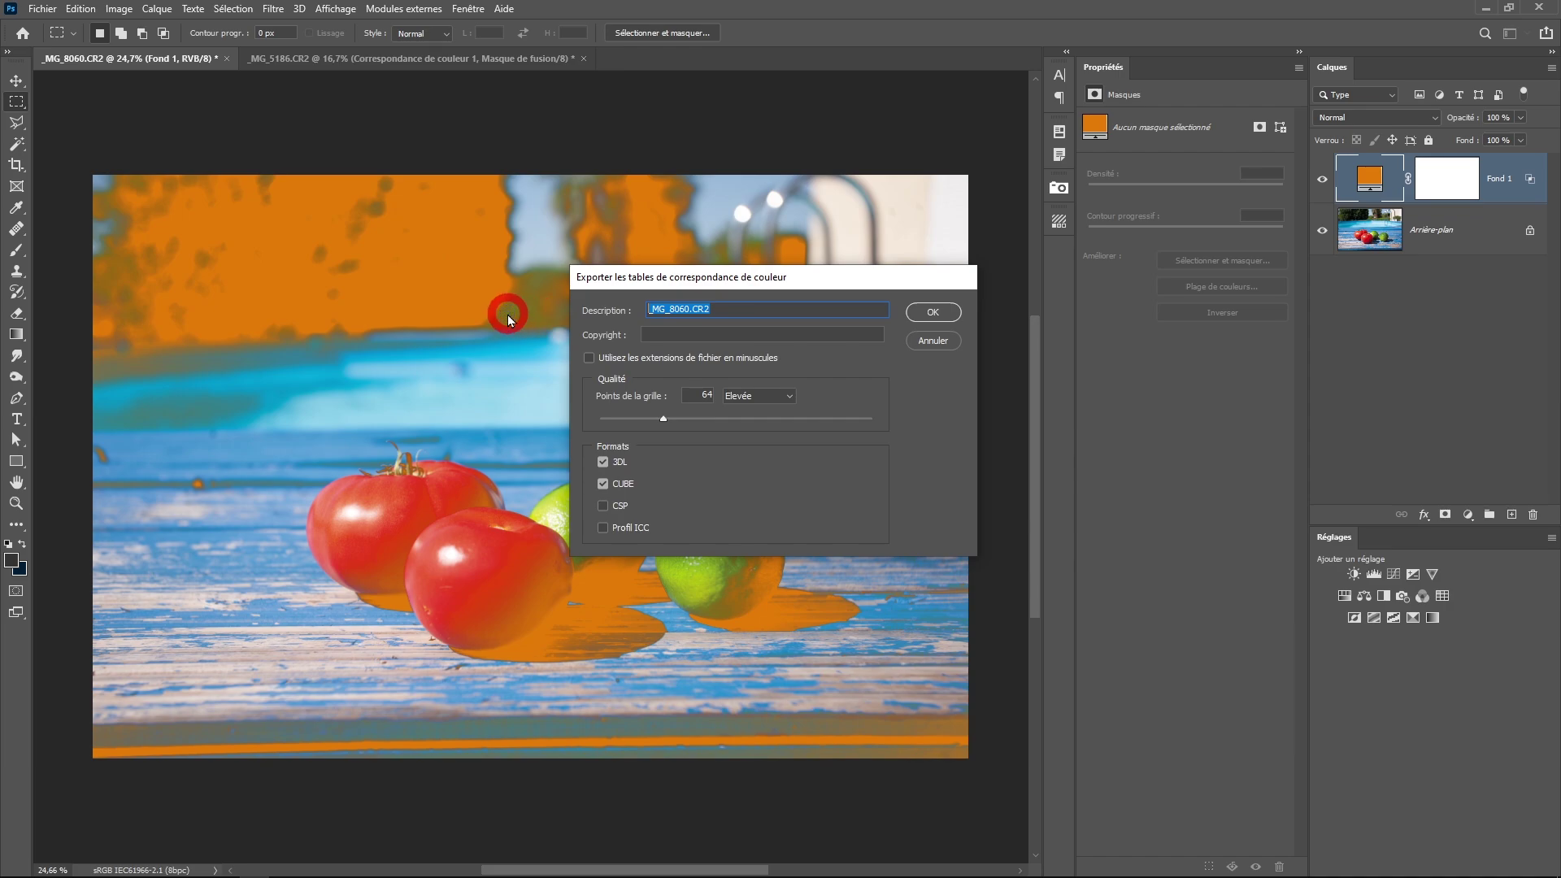
pyautogui.write('Orange d')
pyautogui.write('ans les ombres')
pyautogui.moveTo(745, 310); pyautogui.dragTo(577, 329)
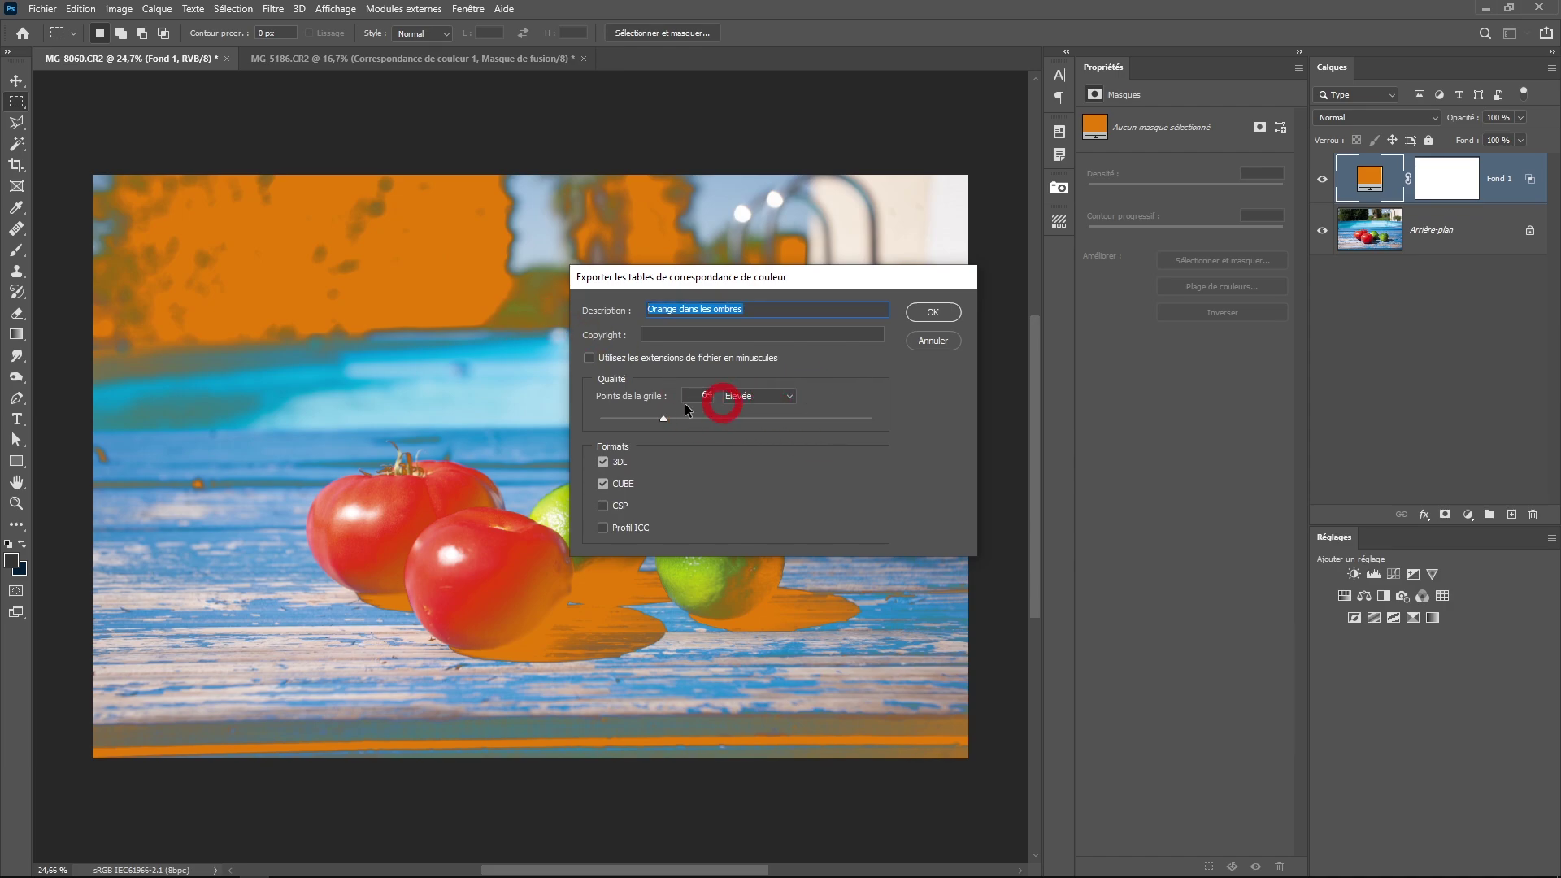
pyautogui.click(602, 461)
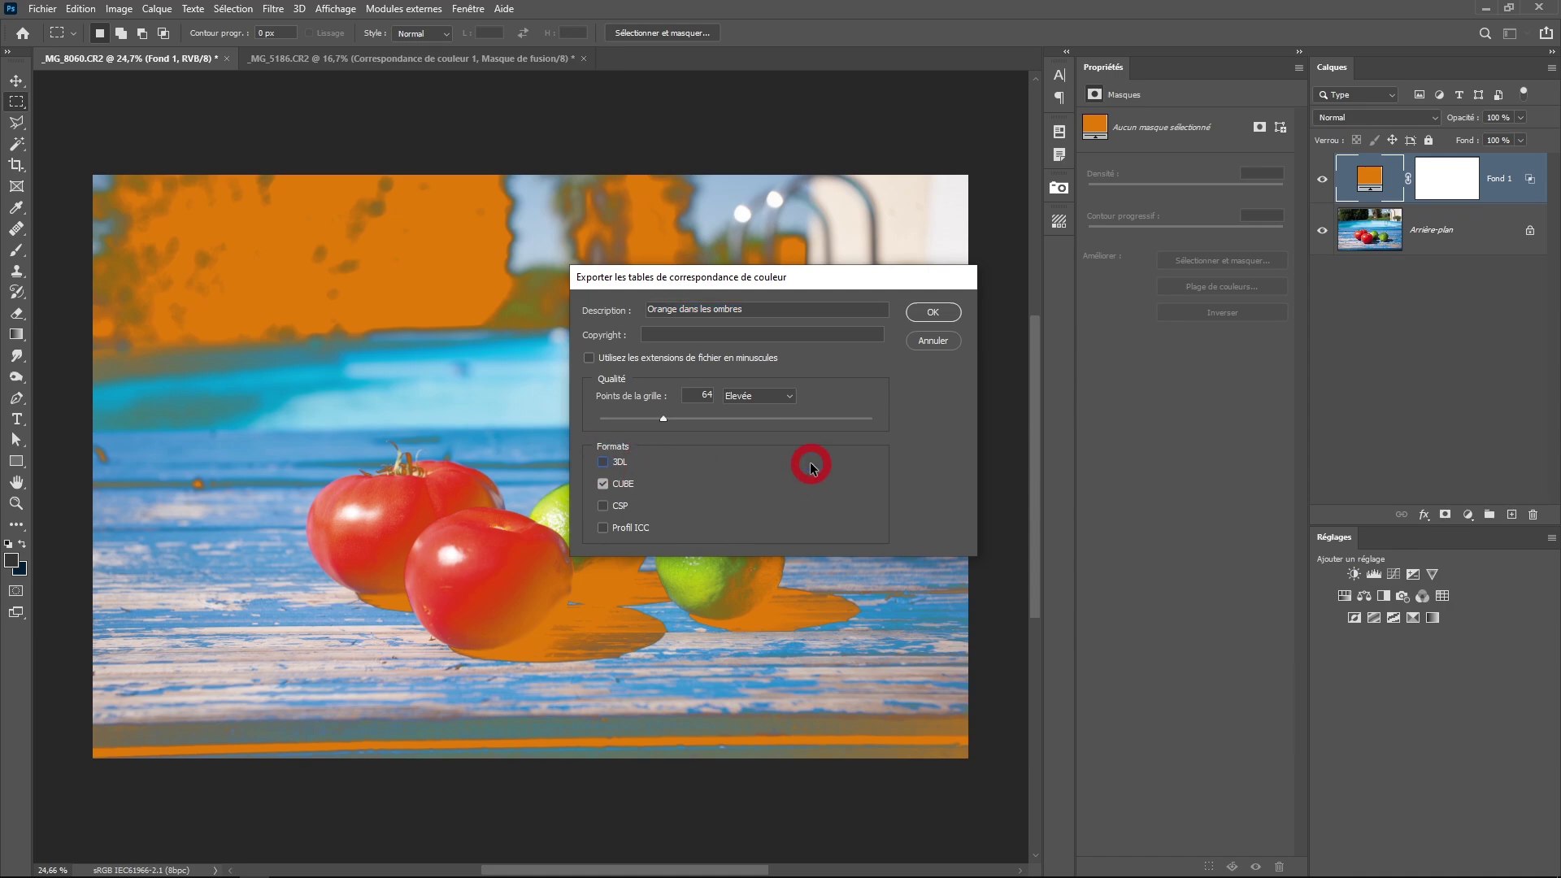
pyautogui.click(932, 312)
# Load "Orange dans les ombres.CUBE" as the 3D LUT of the Correspondance de couleur layer in _MG_5186.CR2
pyautogui.click(360, 60)
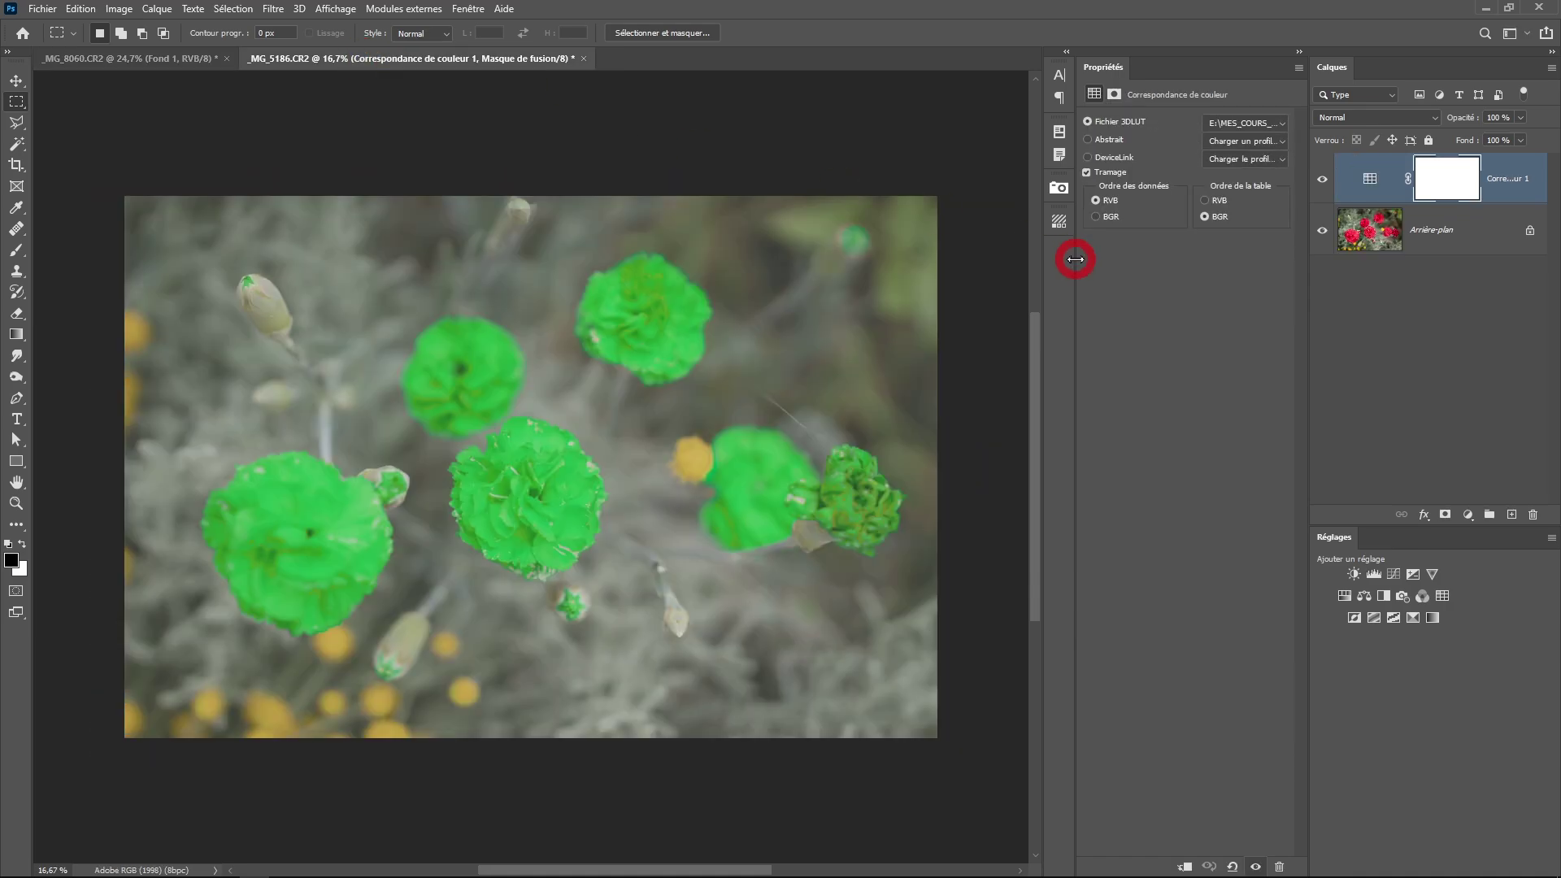
pyautogui.click(1444, 193)
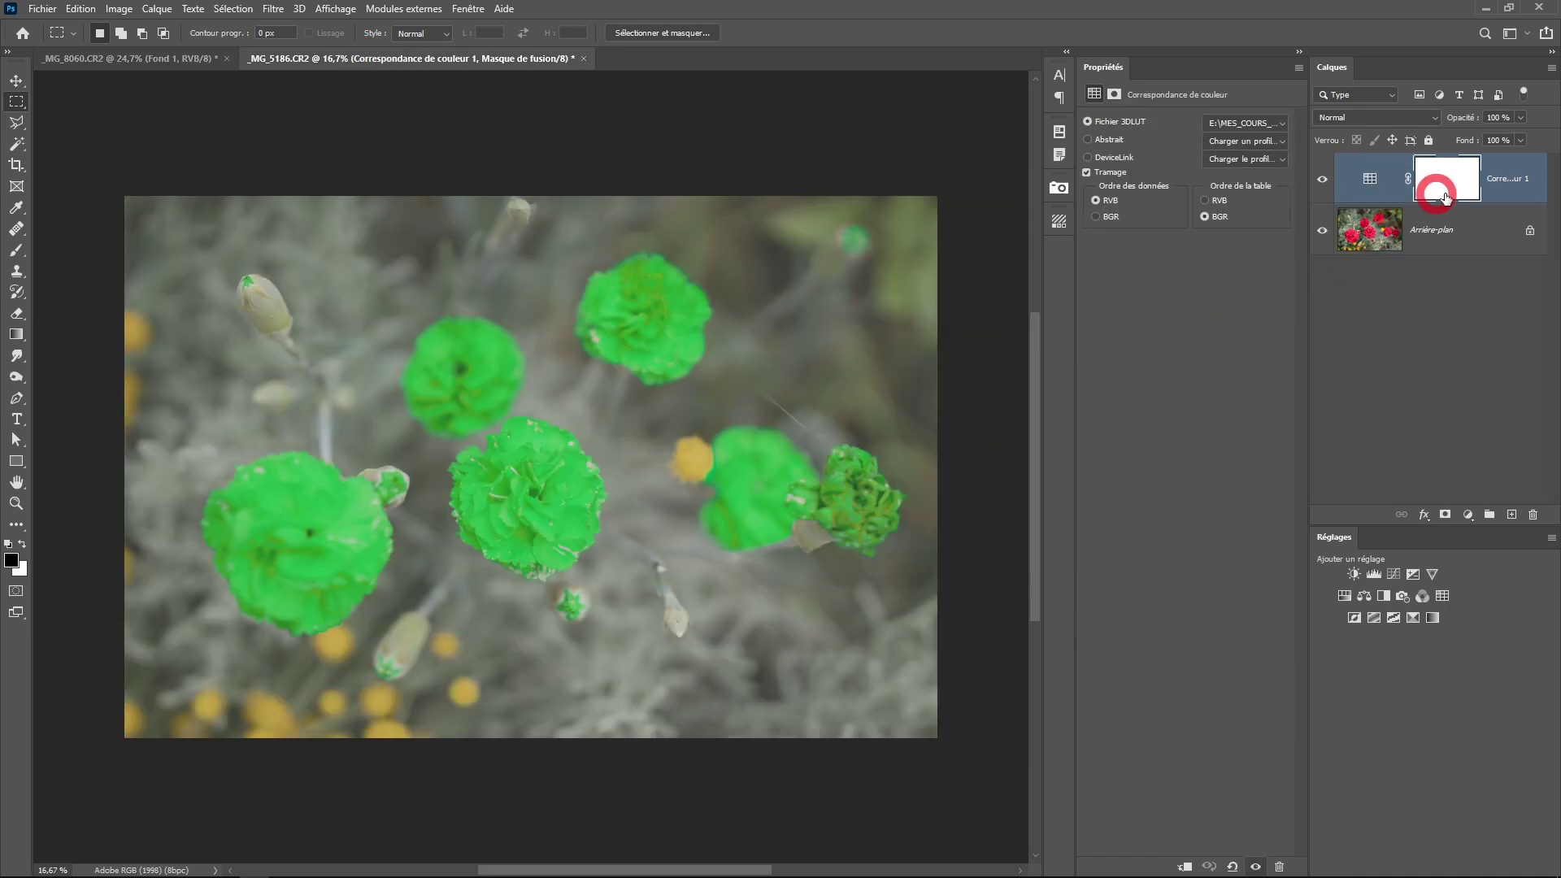
pyautogui.click(1249, 126)
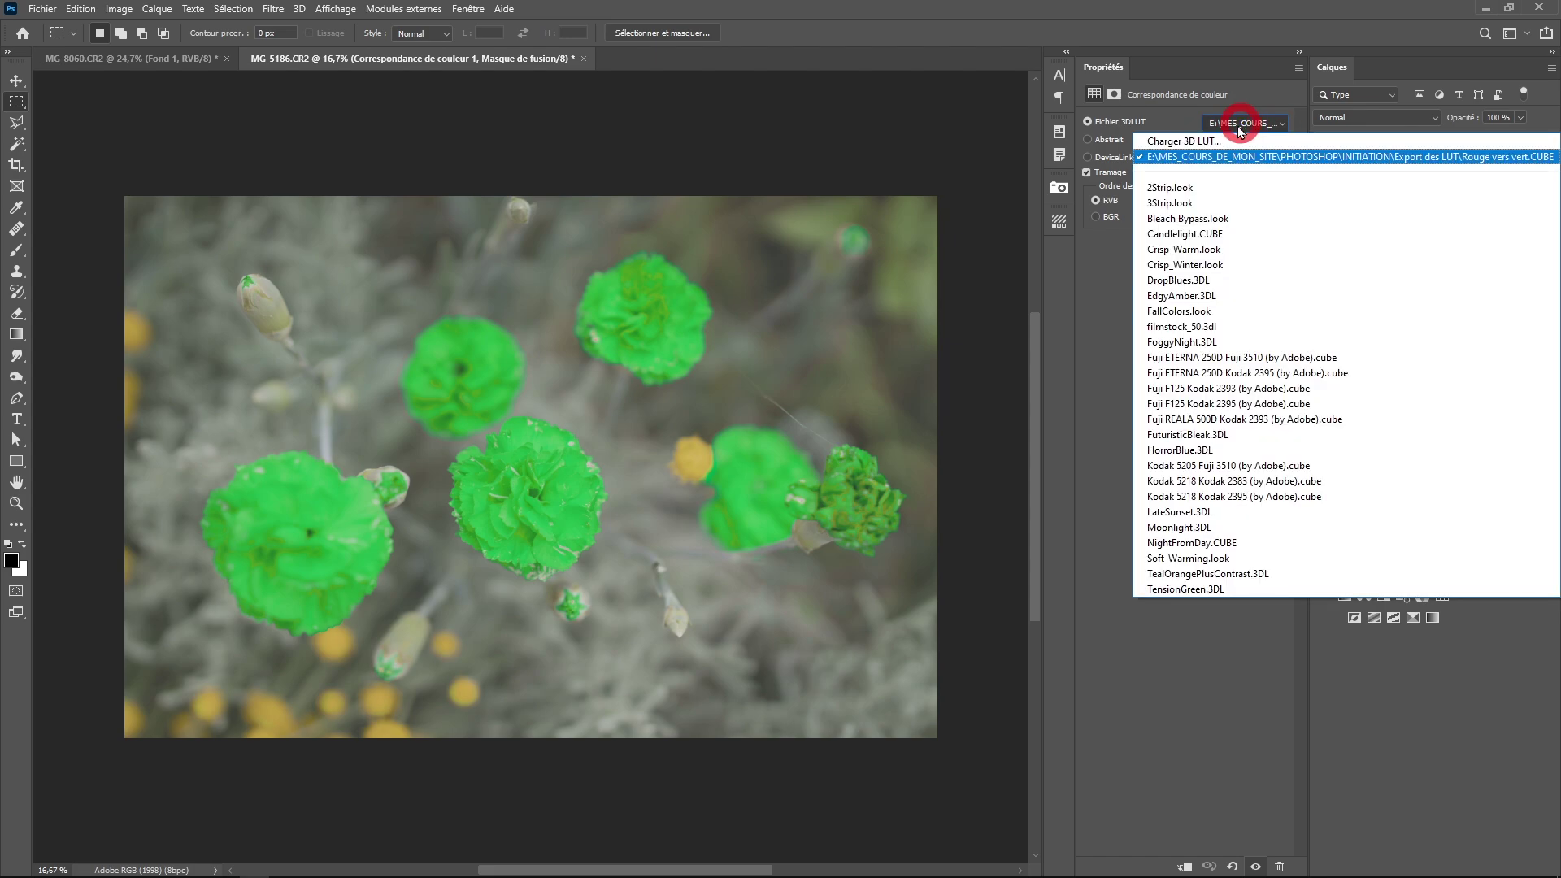
pyautogui.click(1194, 126)
pyautogui.click(305, 185)
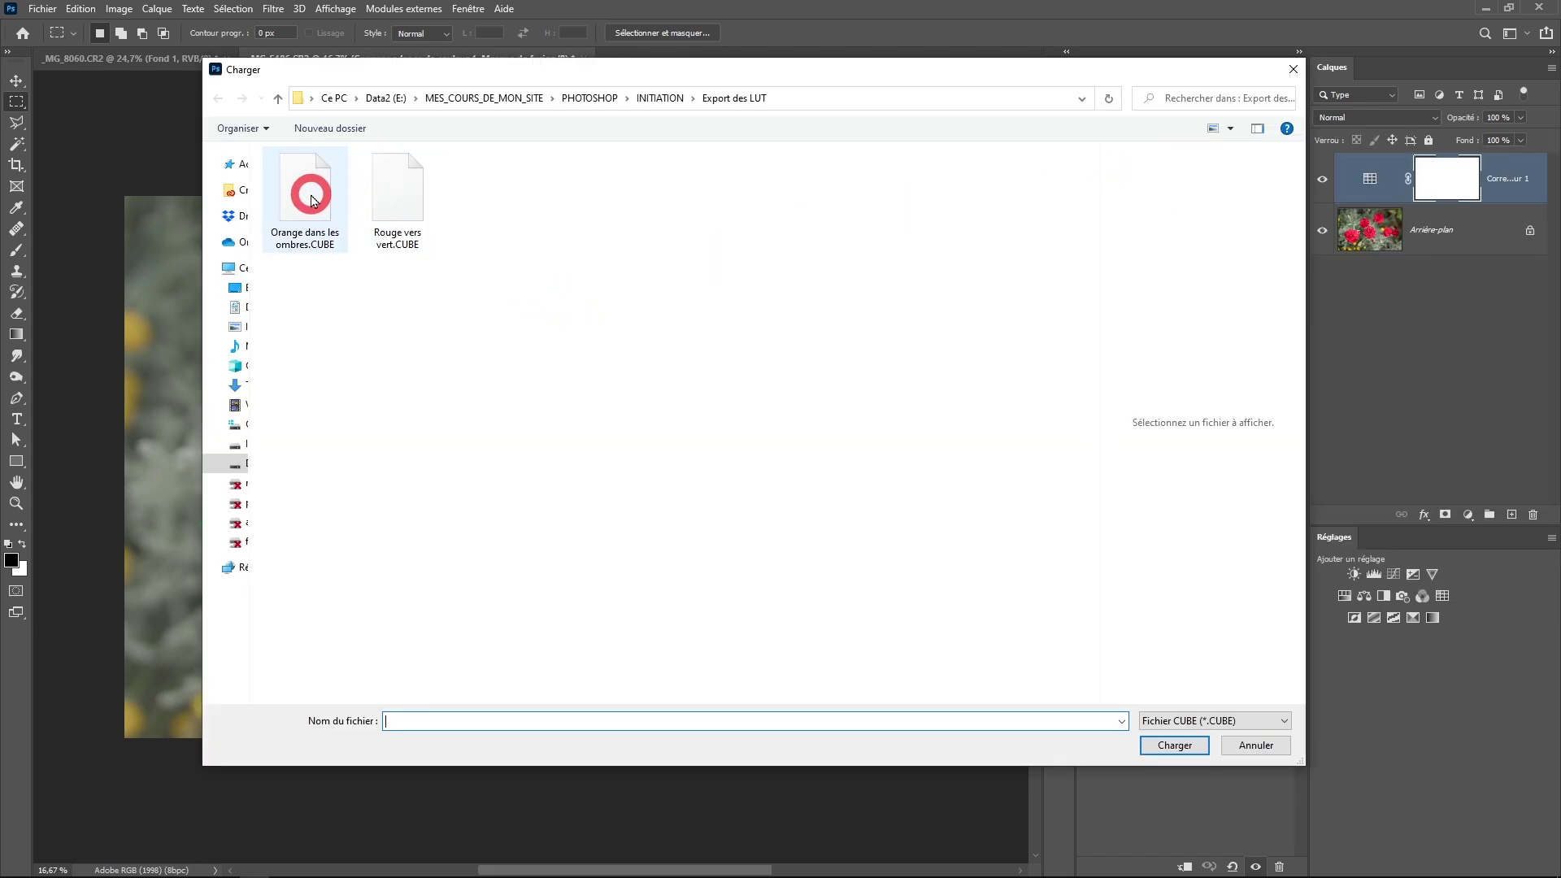
pyautogui.click(1174, 745)
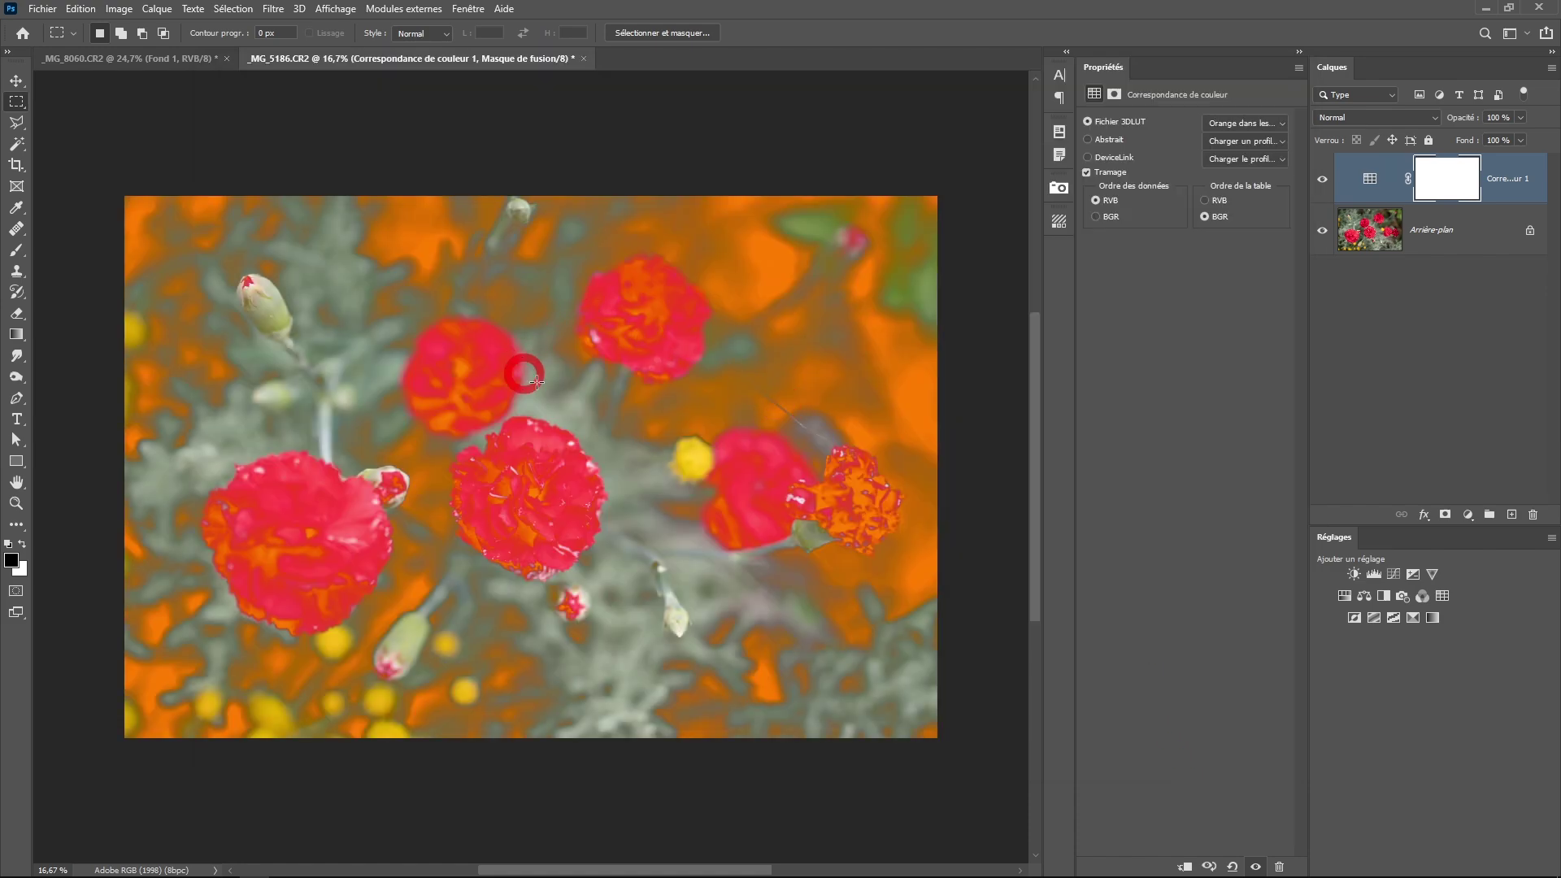
# Add a Courbes adjustment layer beneath the flower image's Correspondance de couleur layer, try moving its white point, and return to _MG_8060.CR2
pyautogui.click(1464, 236)
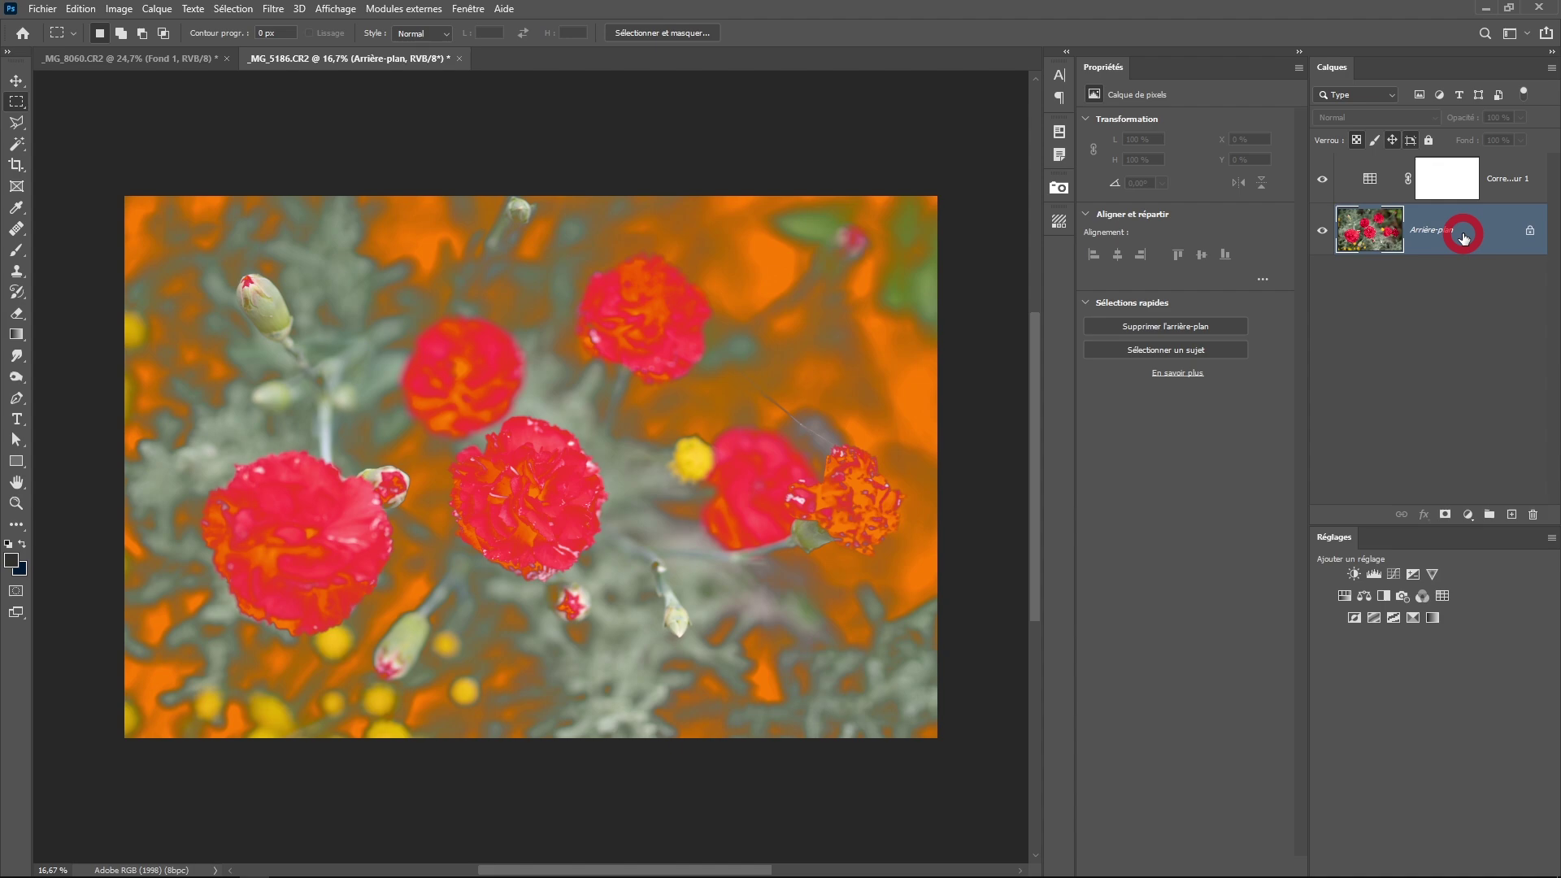
pyautogui.click(1470, 515)
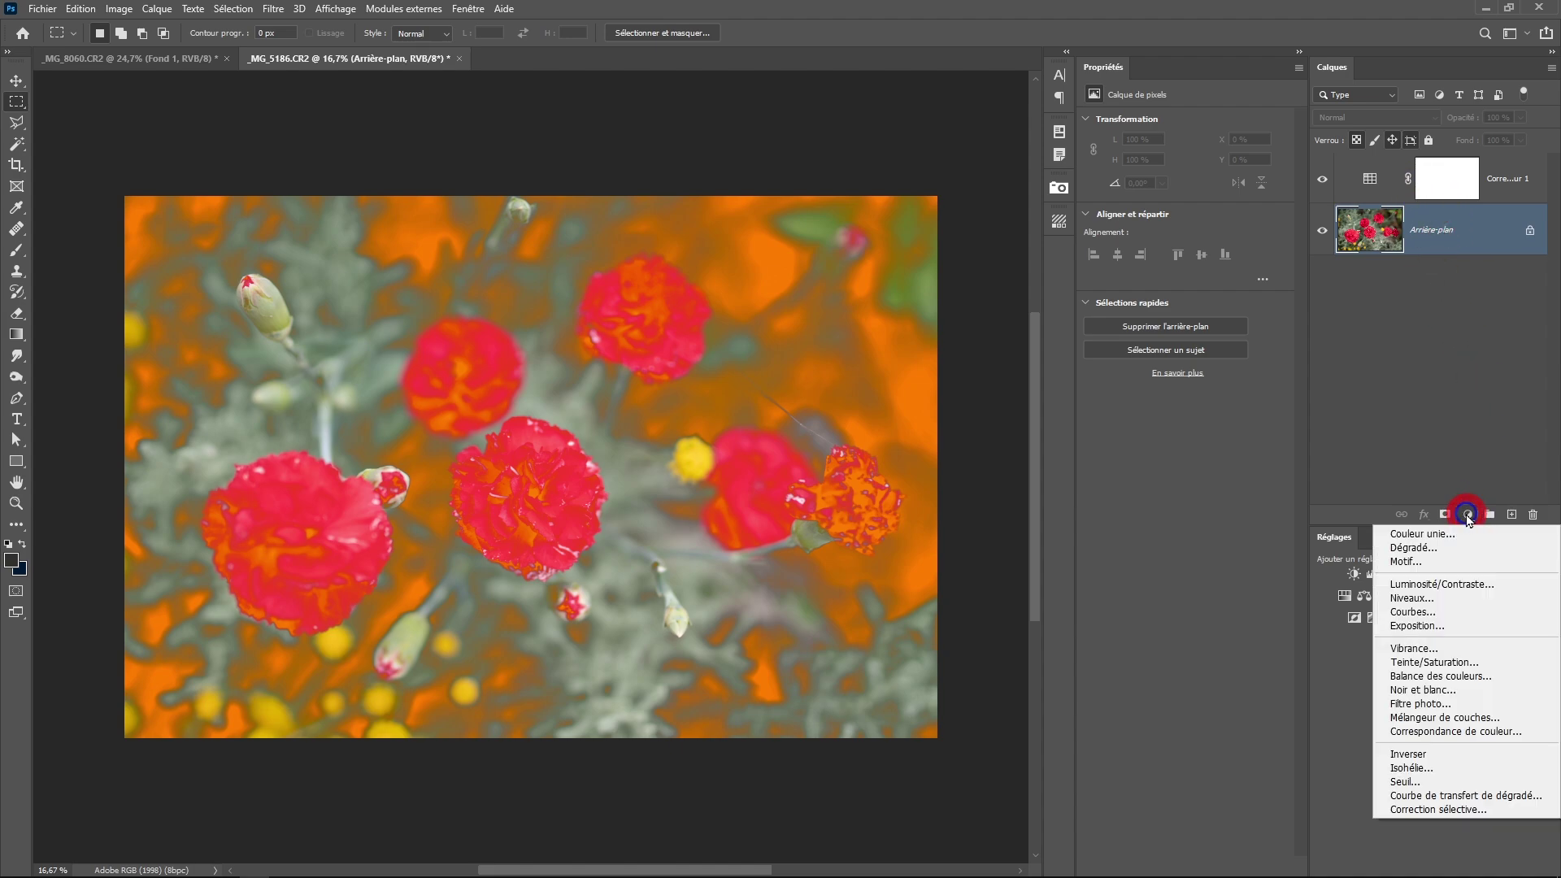
pyautogui.click(1428, 611)
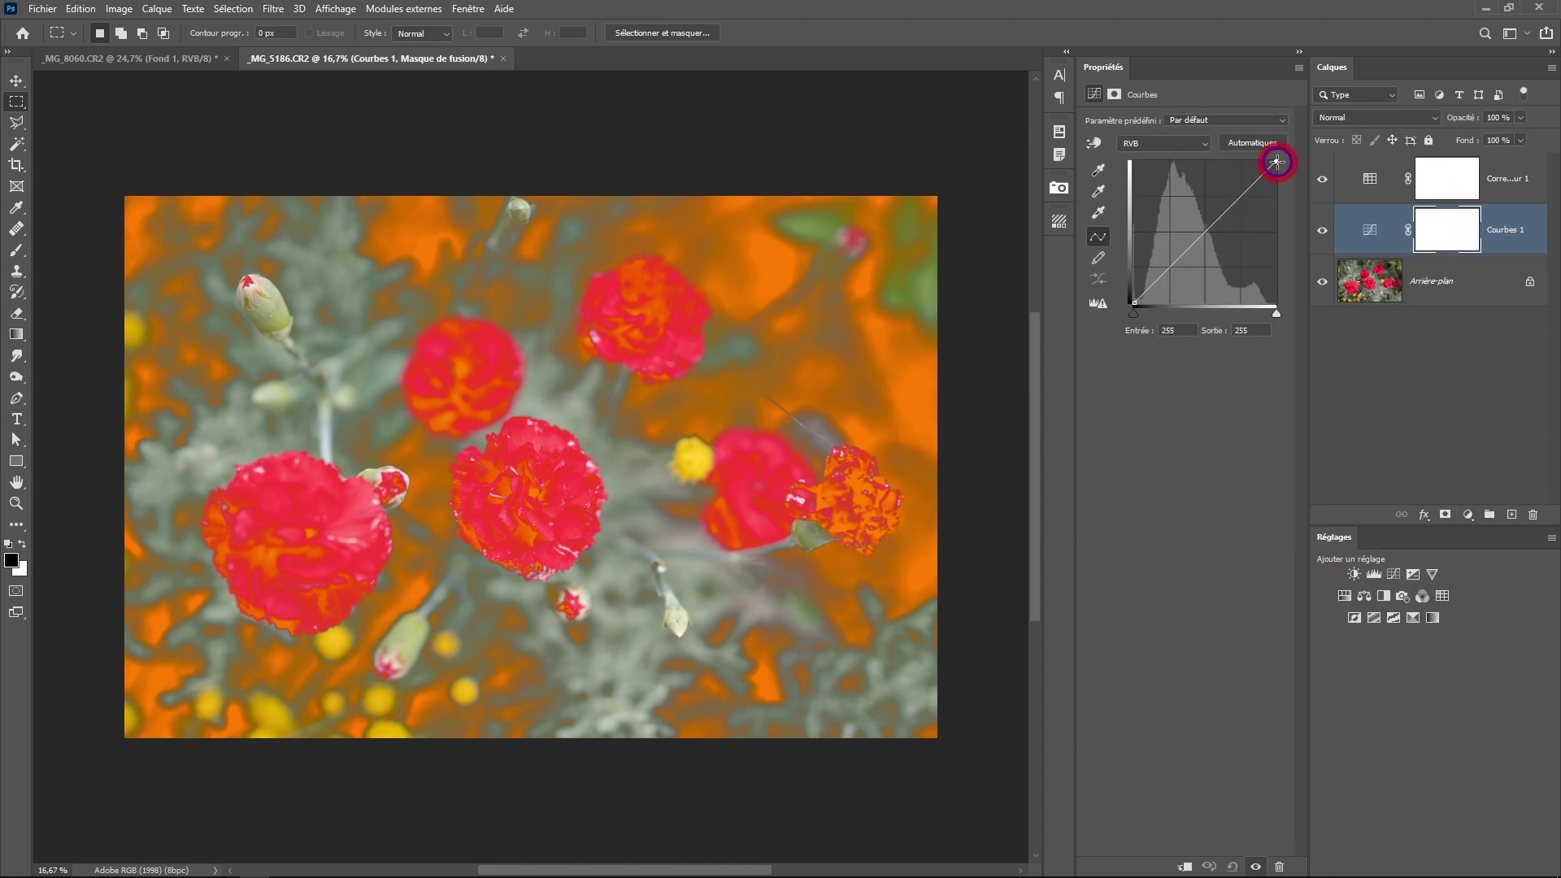
pyautogui.moveTo(1277, 161)
pyautogui.mouseDown()
pyautogui.moveTo(1302, 288)
pyautogui.moveTo(1295, 137)
pyautogui.mouseUp()
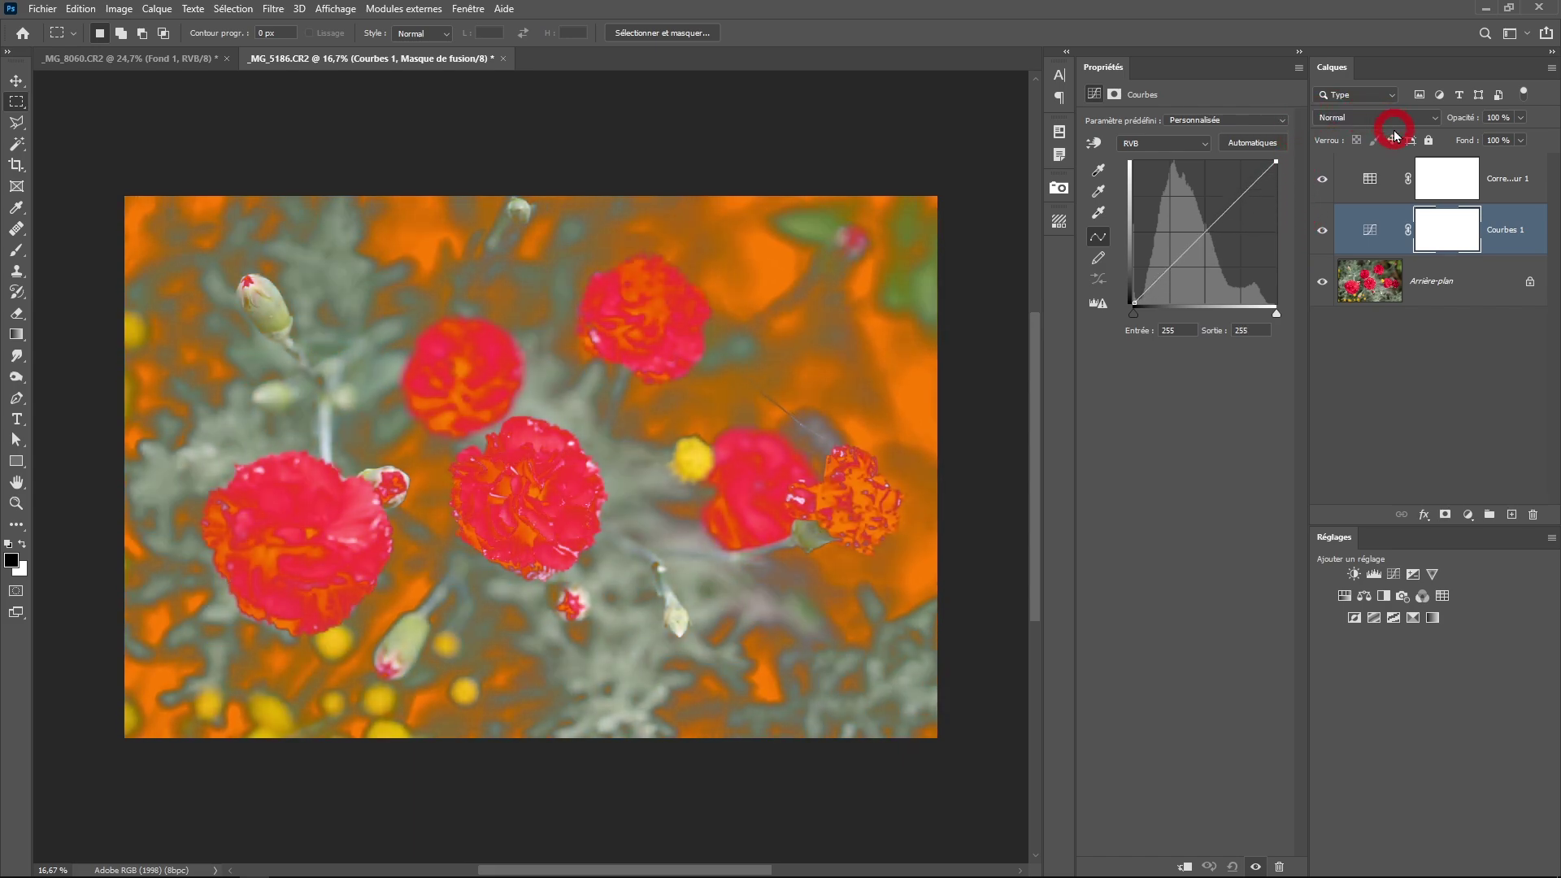
pyautogui.click(1381, 175)
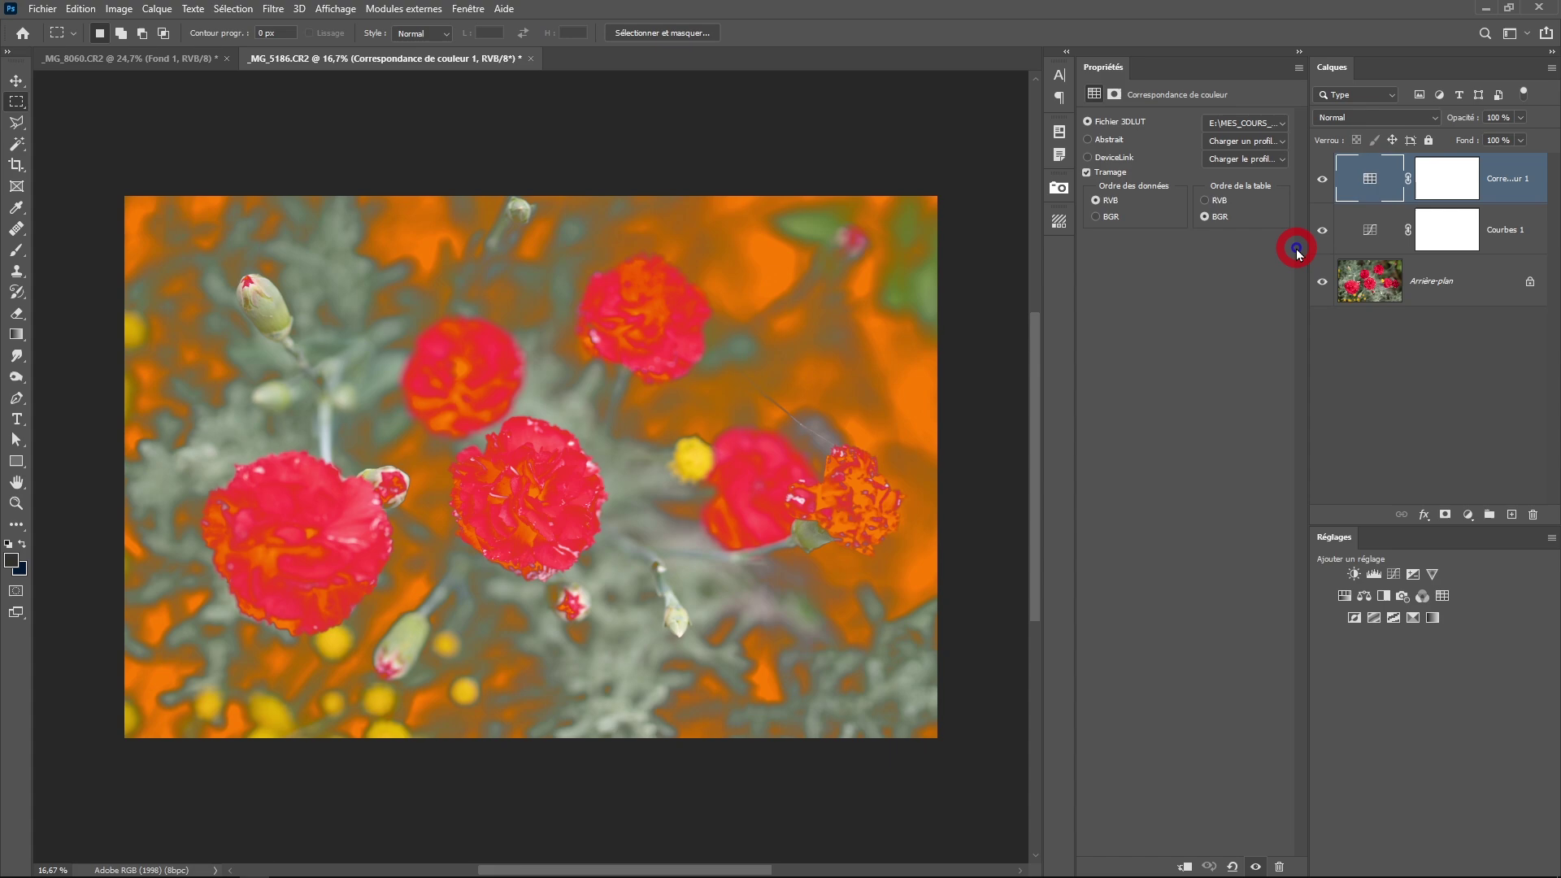
pyautogui.click(152, 59)
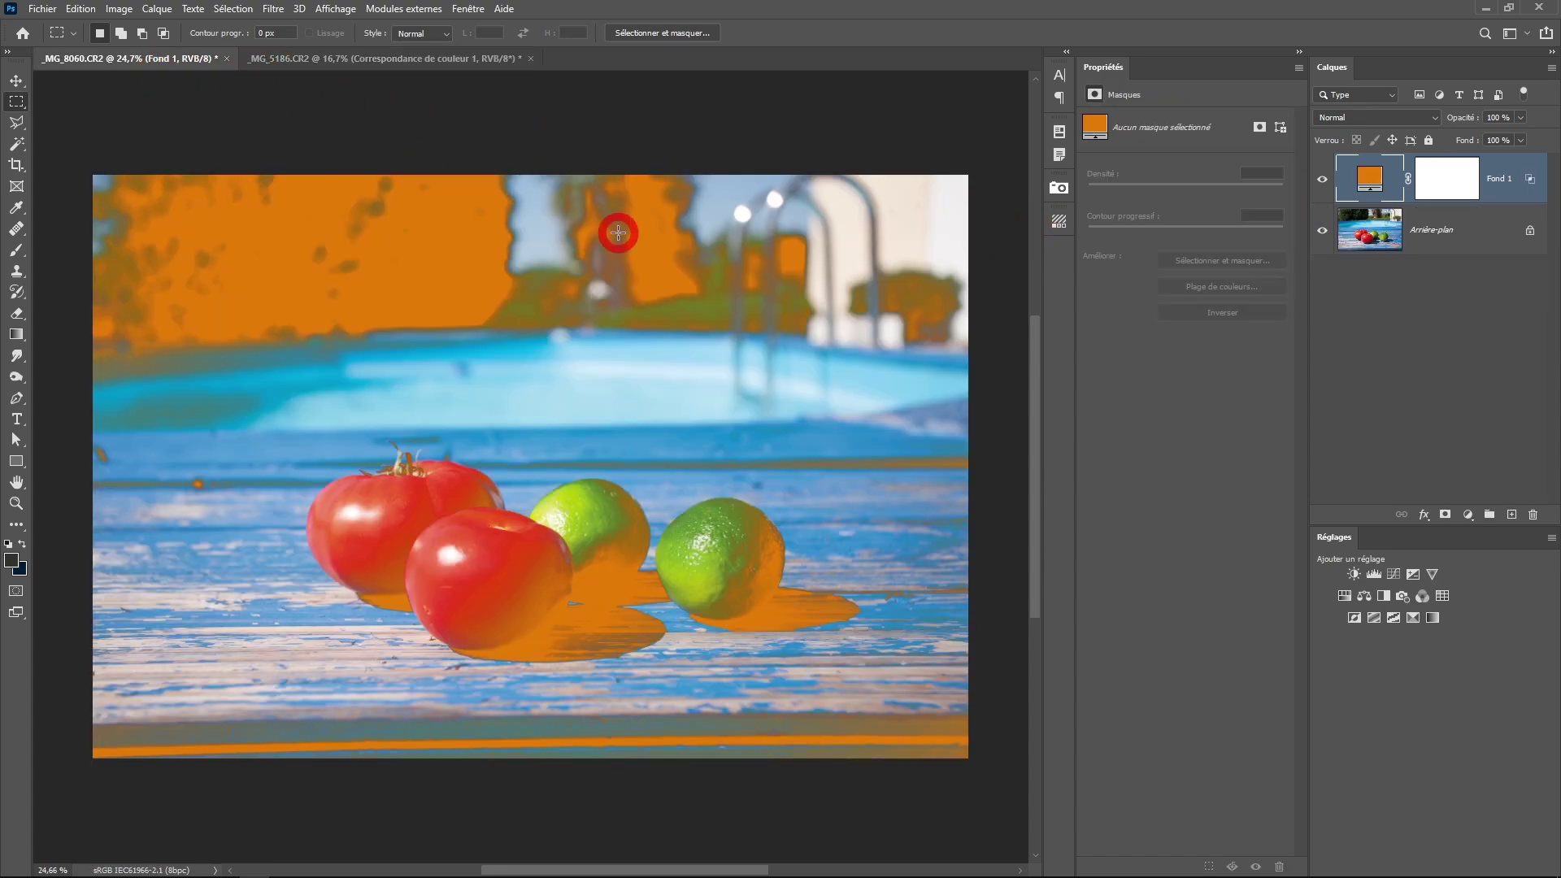